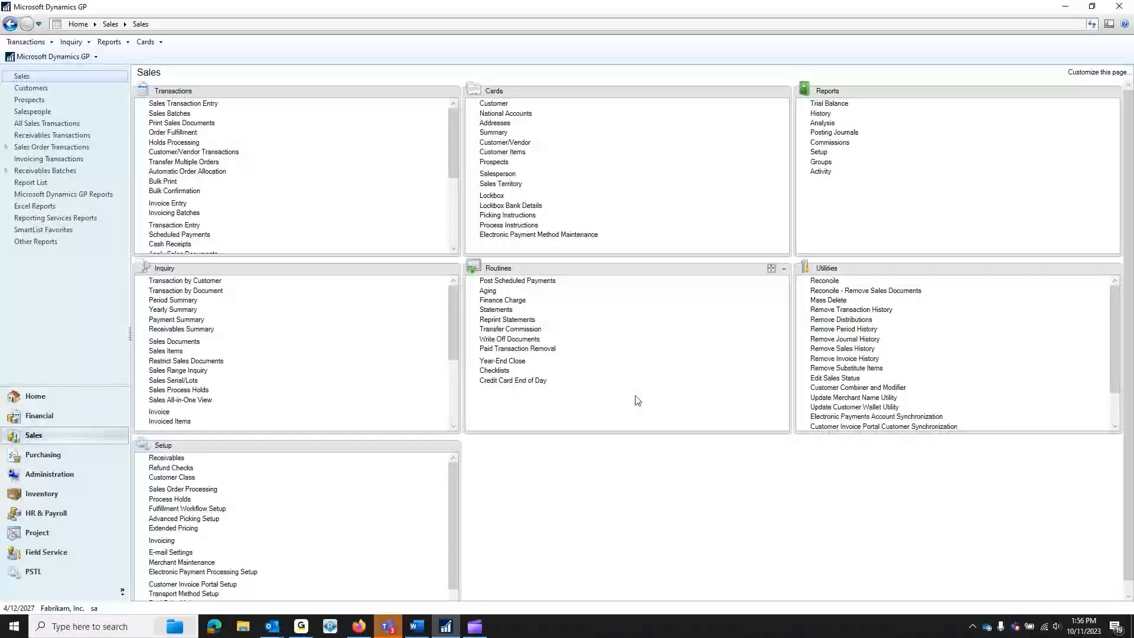
- Load the customer's record in Customer Maintenance and open its Electronic Payment Method Maintenance
left_click(495, 104)
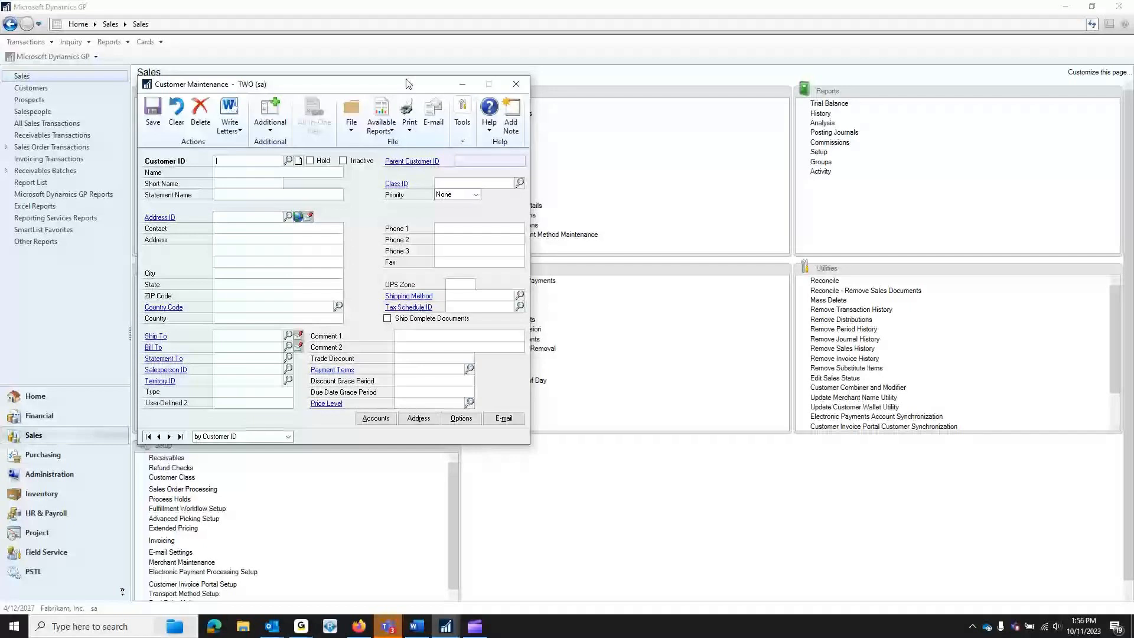
type("a")
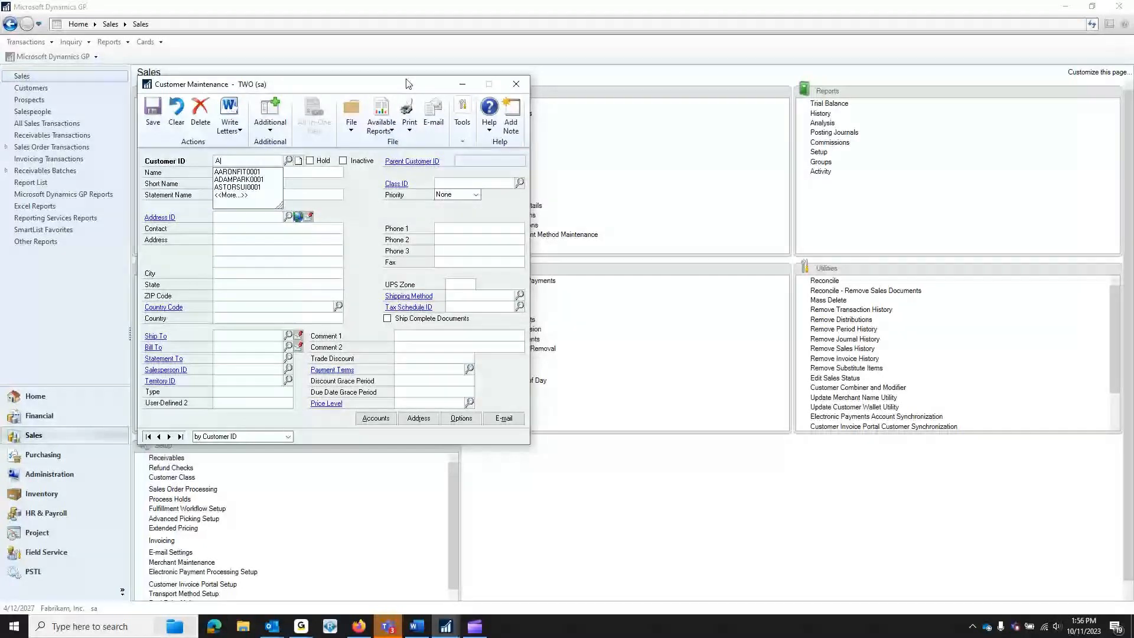
key("Down")
key("Tab")
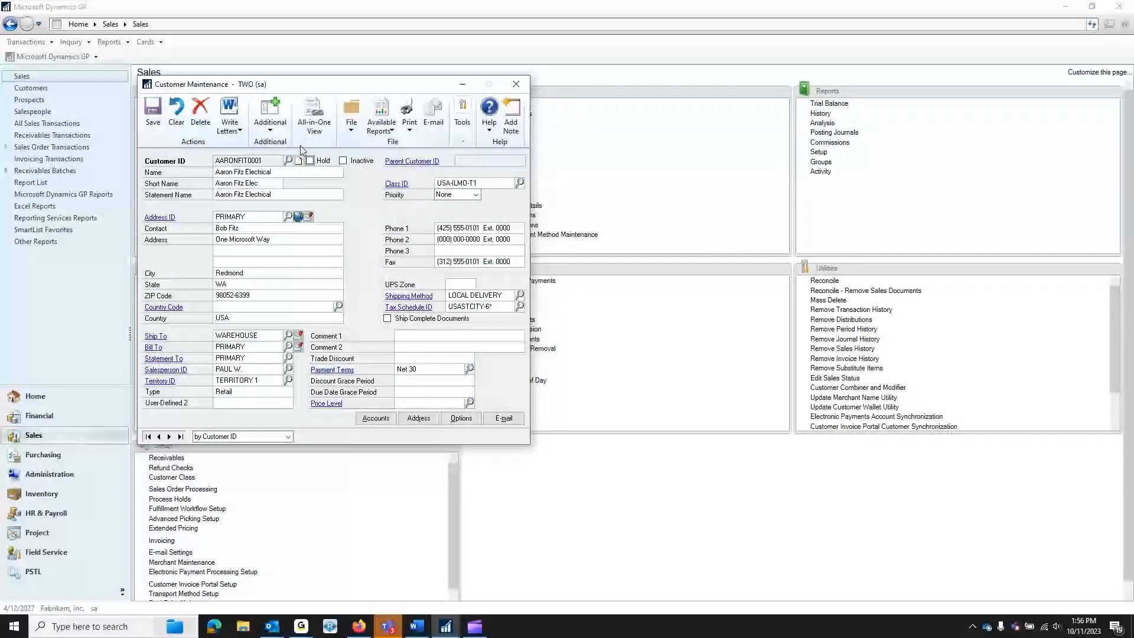
left_click(272, 130)
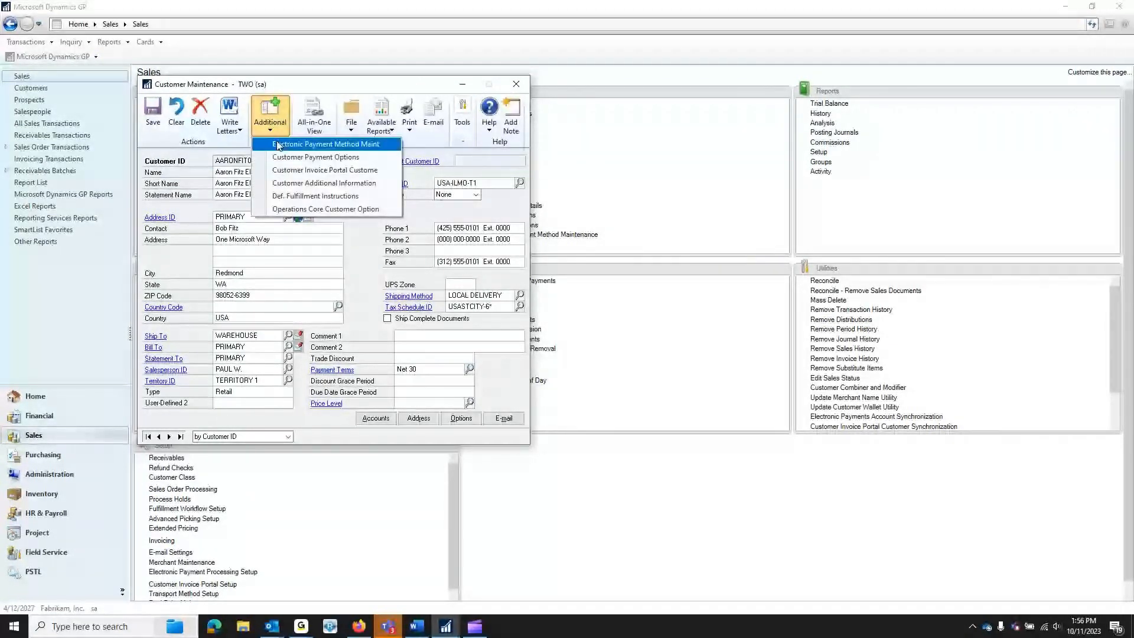
left_click(319, 144)
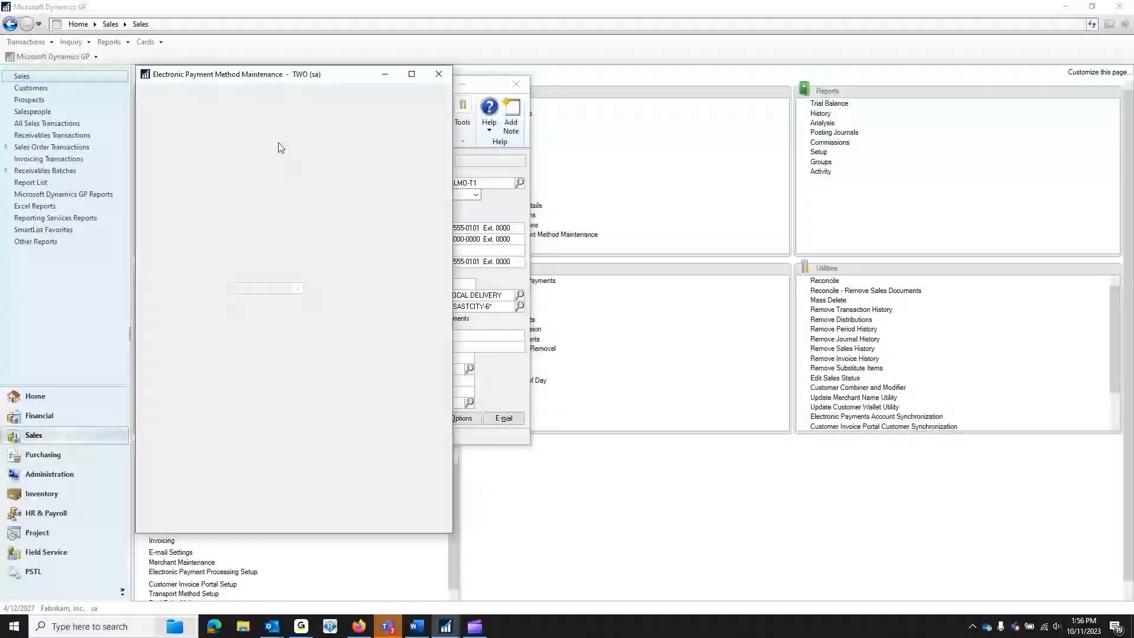
left_click(279, 149)
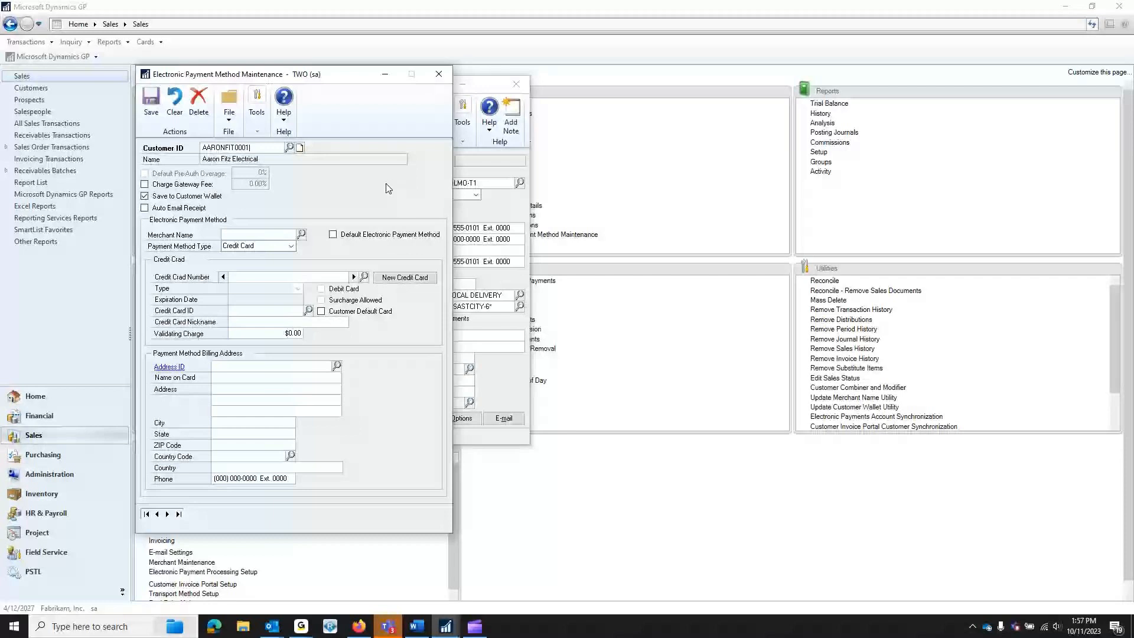
left_click(145, 184)
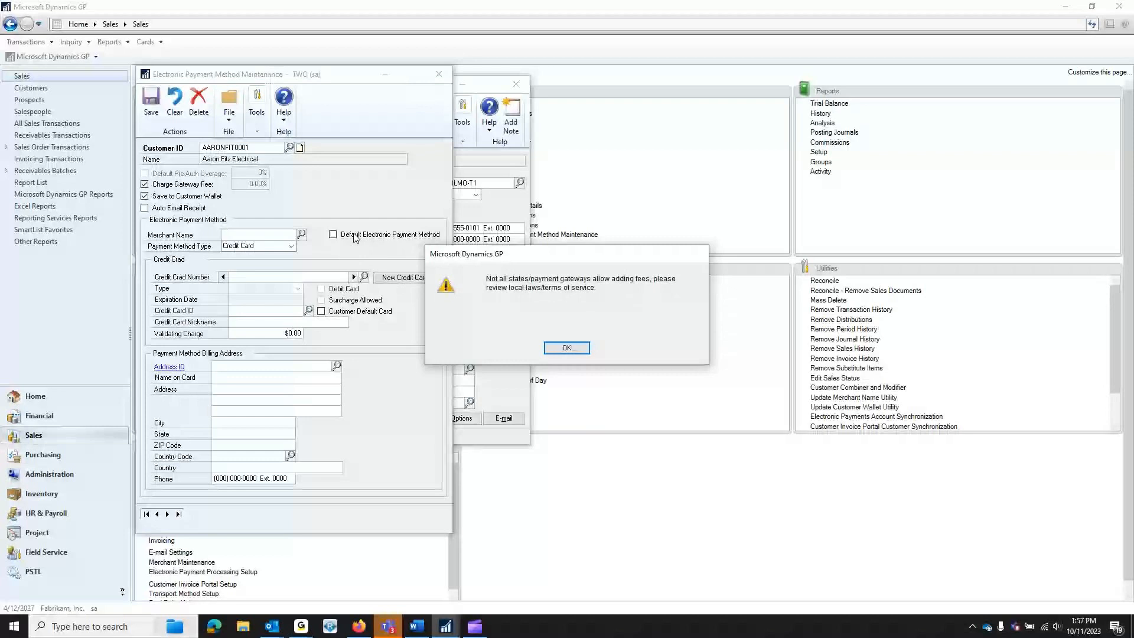
left_click(567, 348)
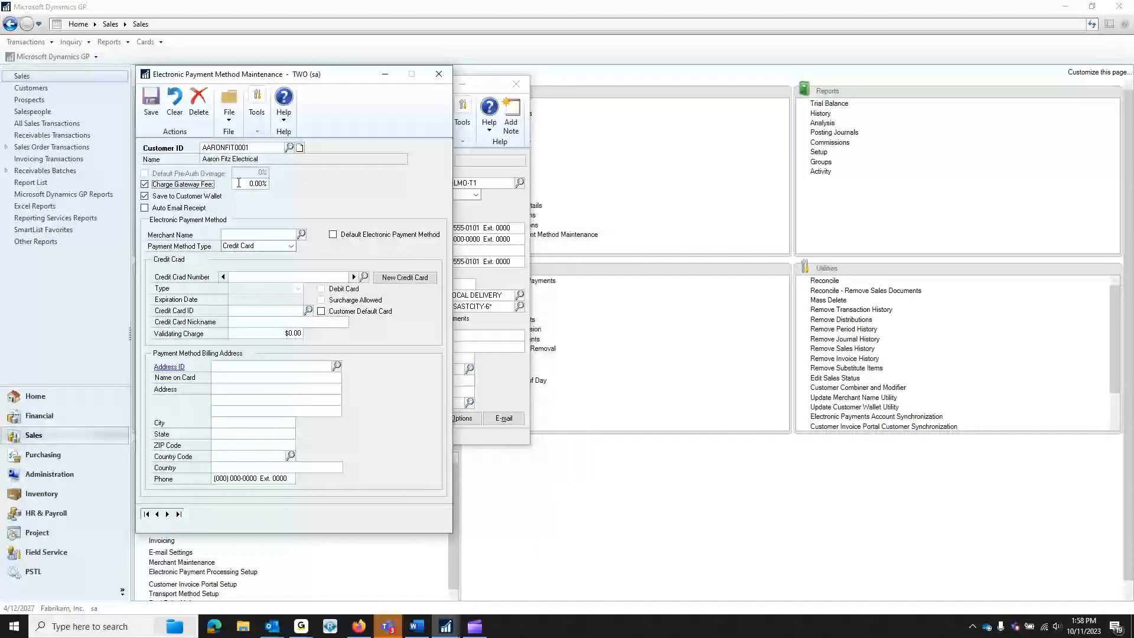
left_click(145, 185)
- Set merchant PAYTRACE with Credit Card payment type, save, and begin a new credit card
left_click(302, 235)
left_click(305, 253)
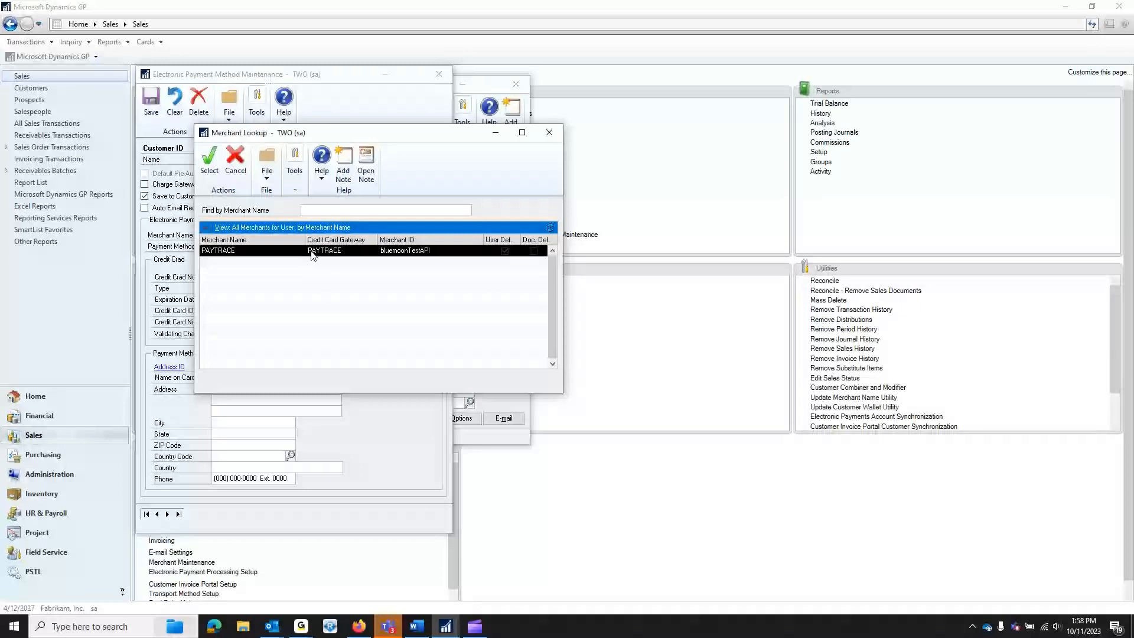
double_click(312, 252)
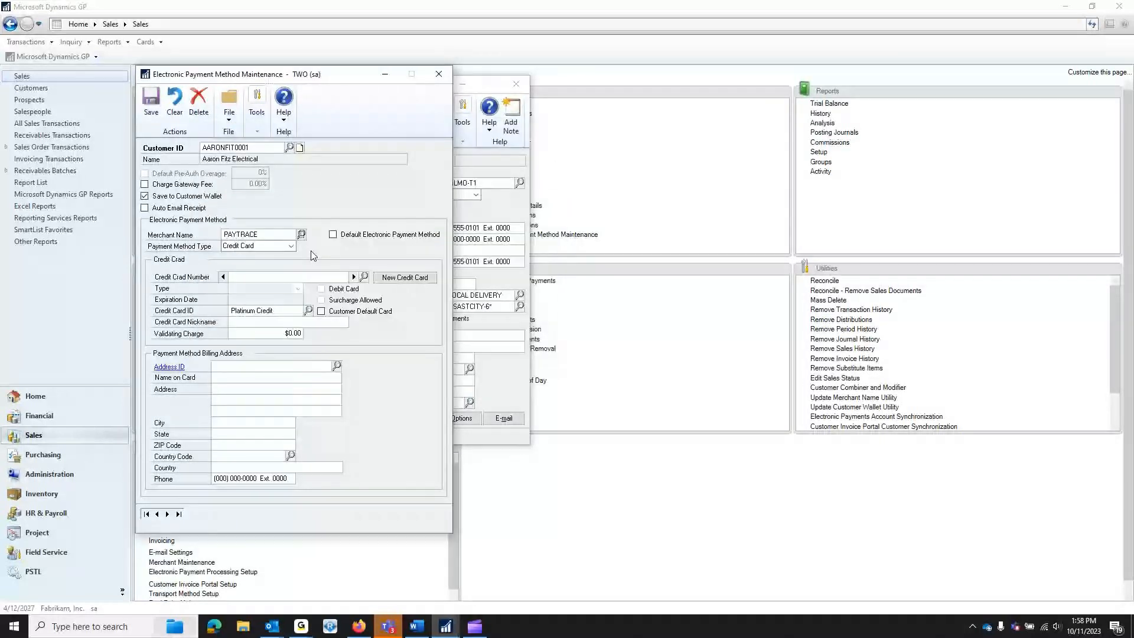
left_click(242, 250)
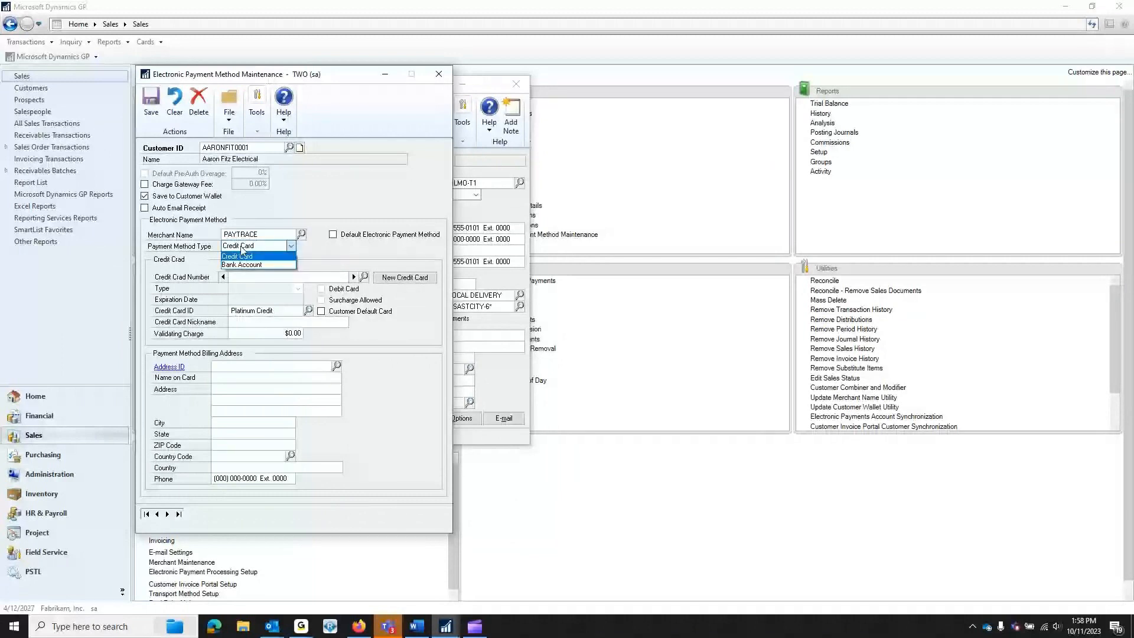
left_click(242, 255)
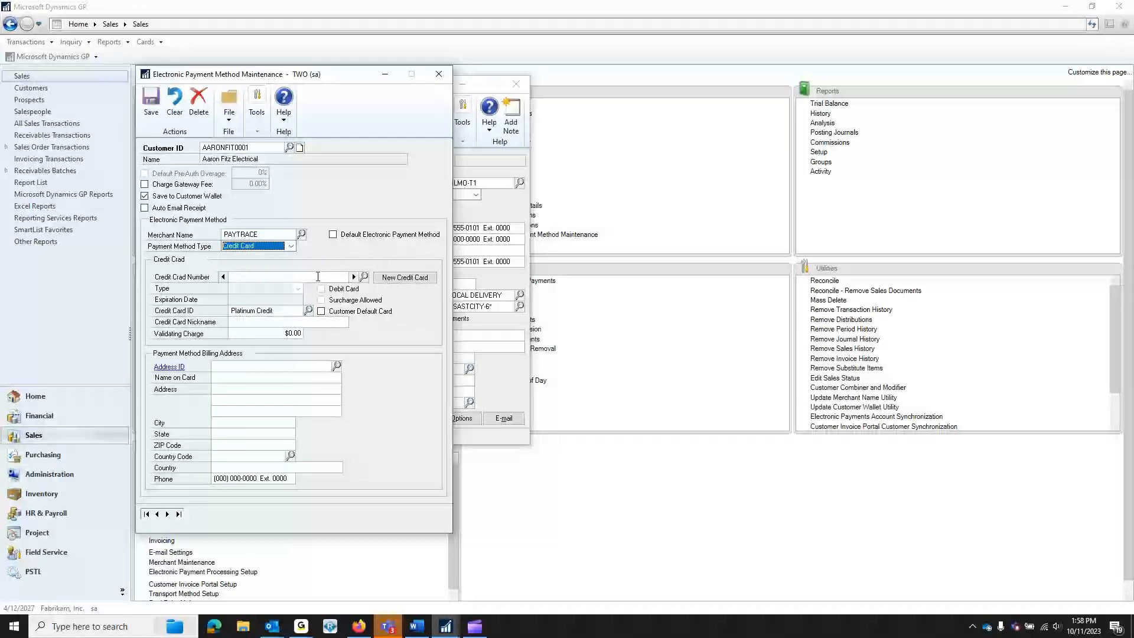
left_click(318, 276)
left_click(394, 278)
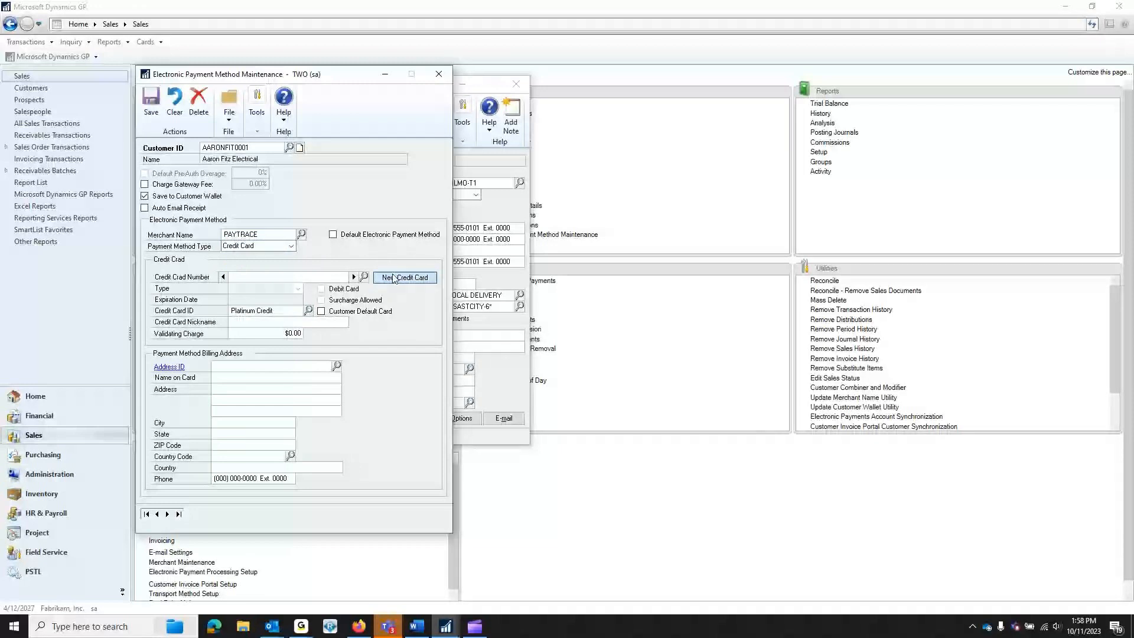
left_click(508, 348)
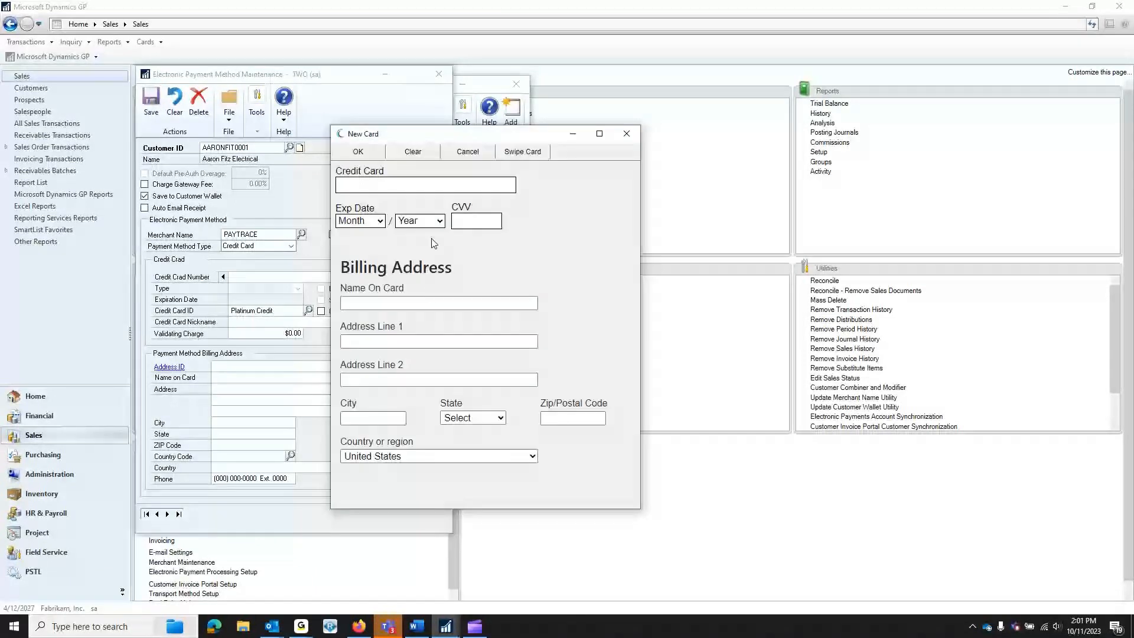
- Enter the Visa card number, expiry 12/2025 and its security code, then submit the card
left_click(418, 184)
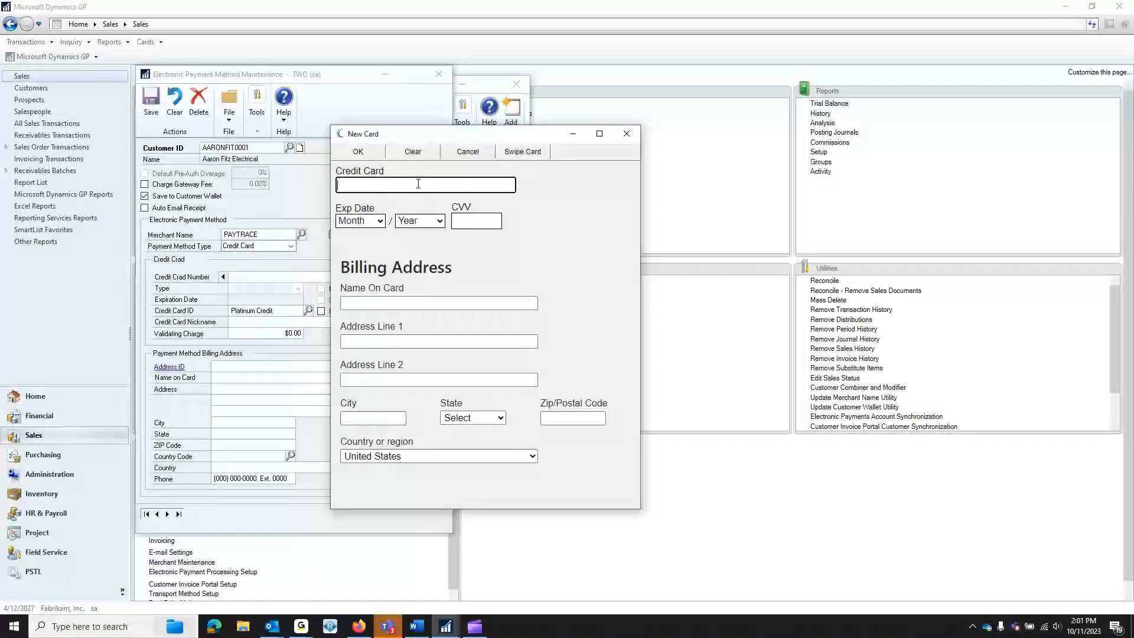
key("ctrl+v")
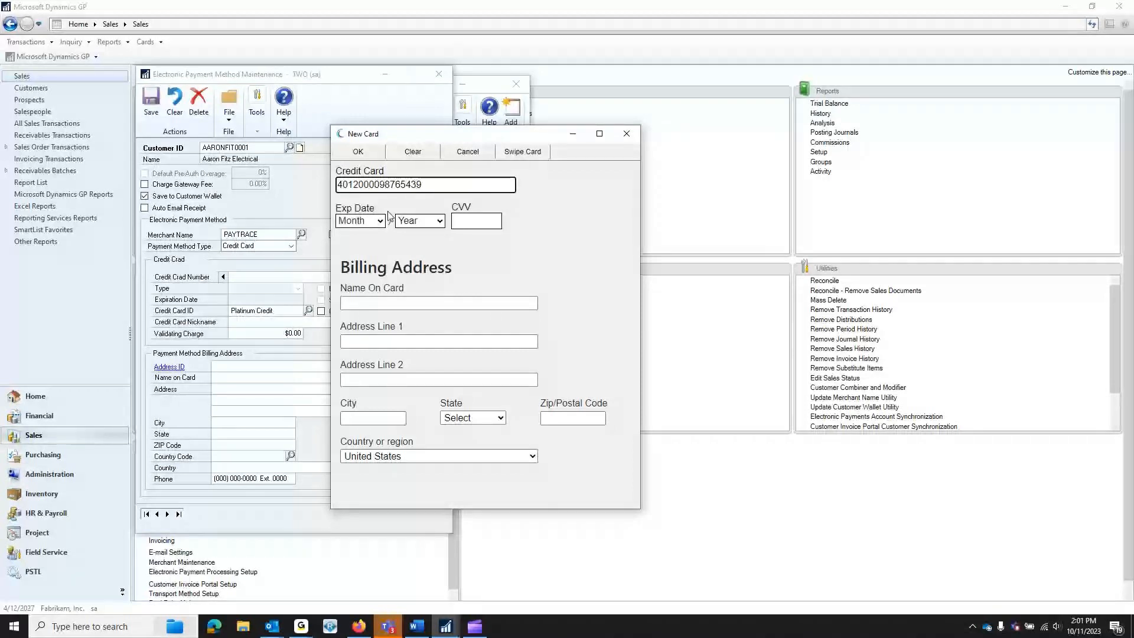
left_click(379, 221)
left_click(366, 381)
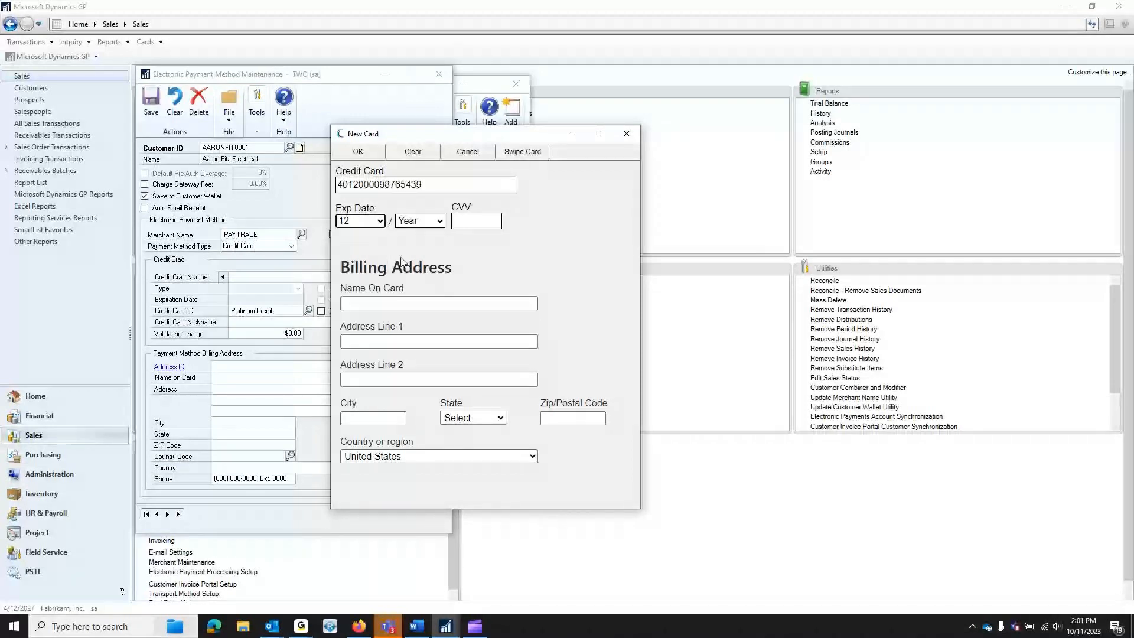
left_click(416, 222)
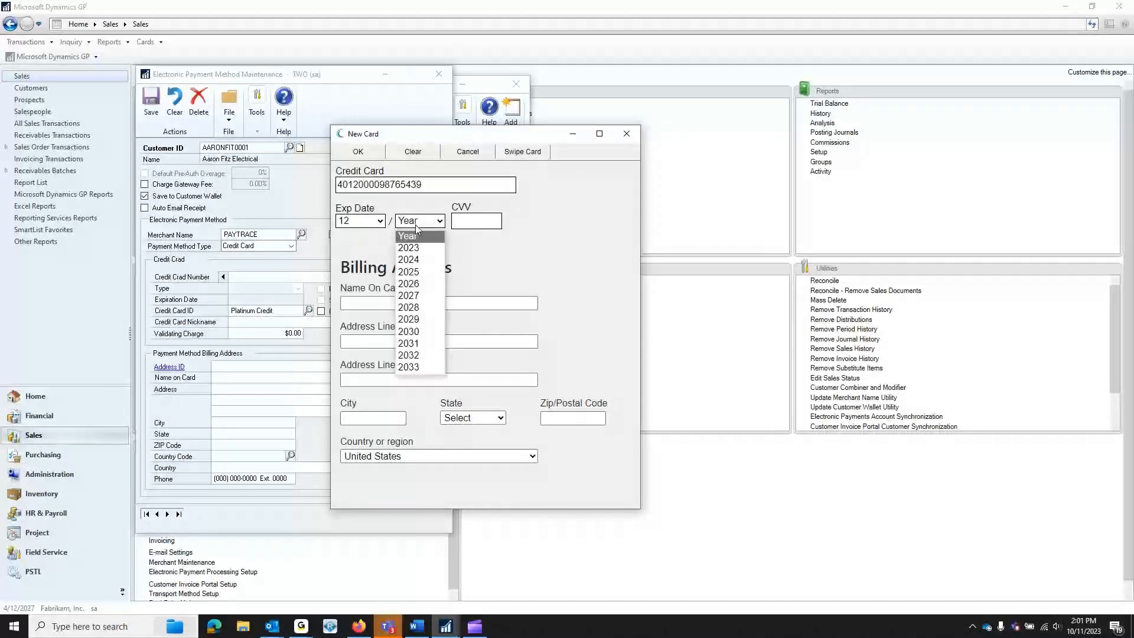
left_click(422, 276)
left_click(462, 223)
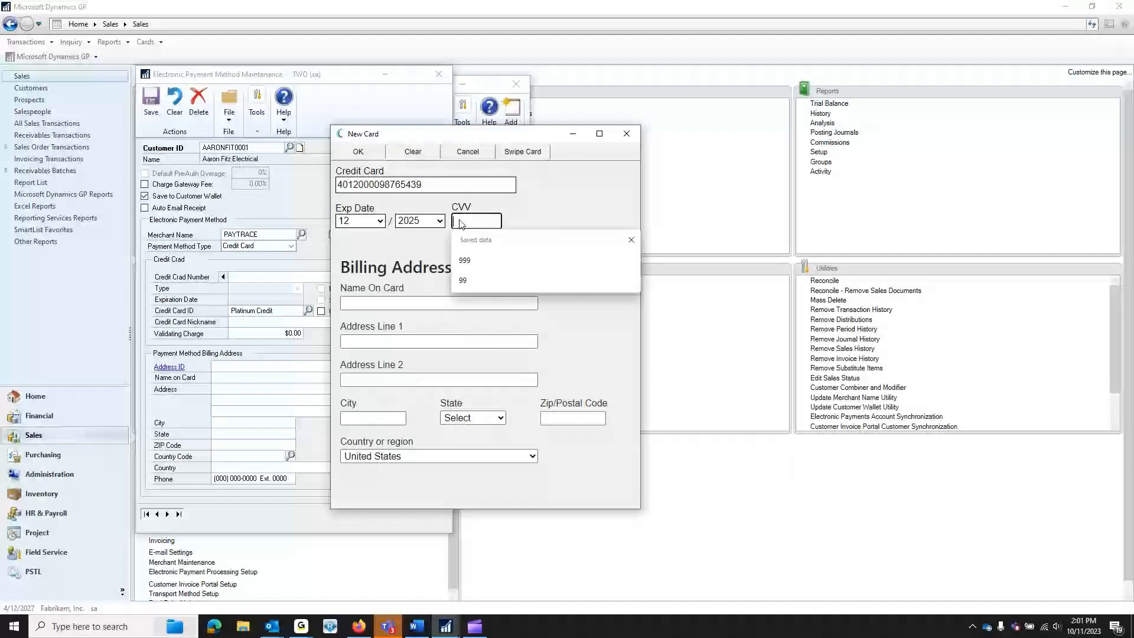
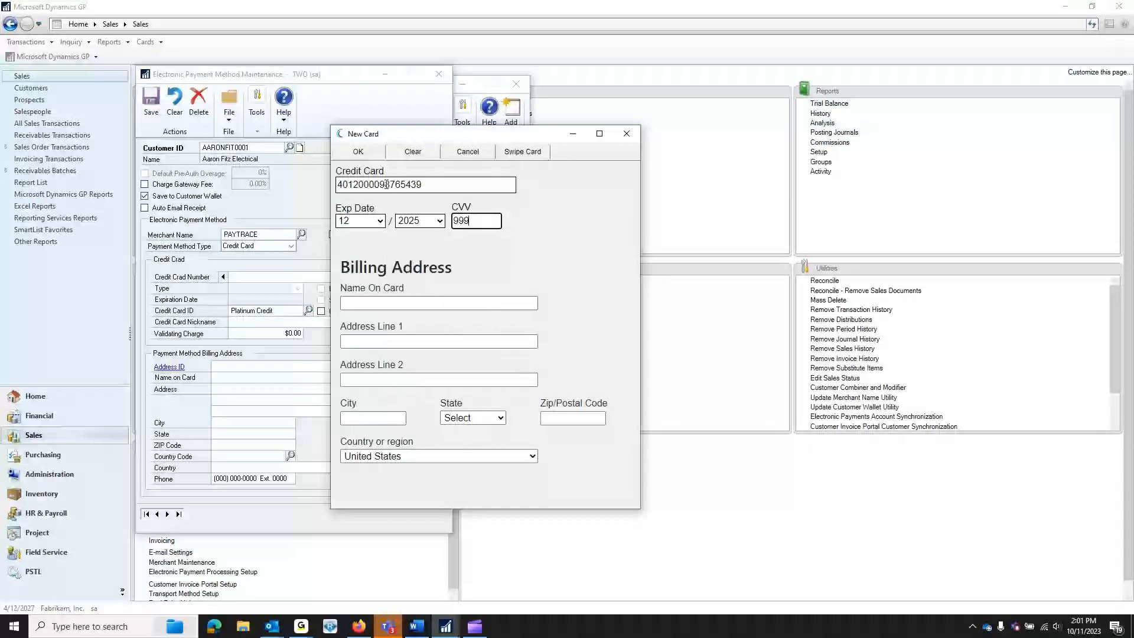
left_click(358, 153)
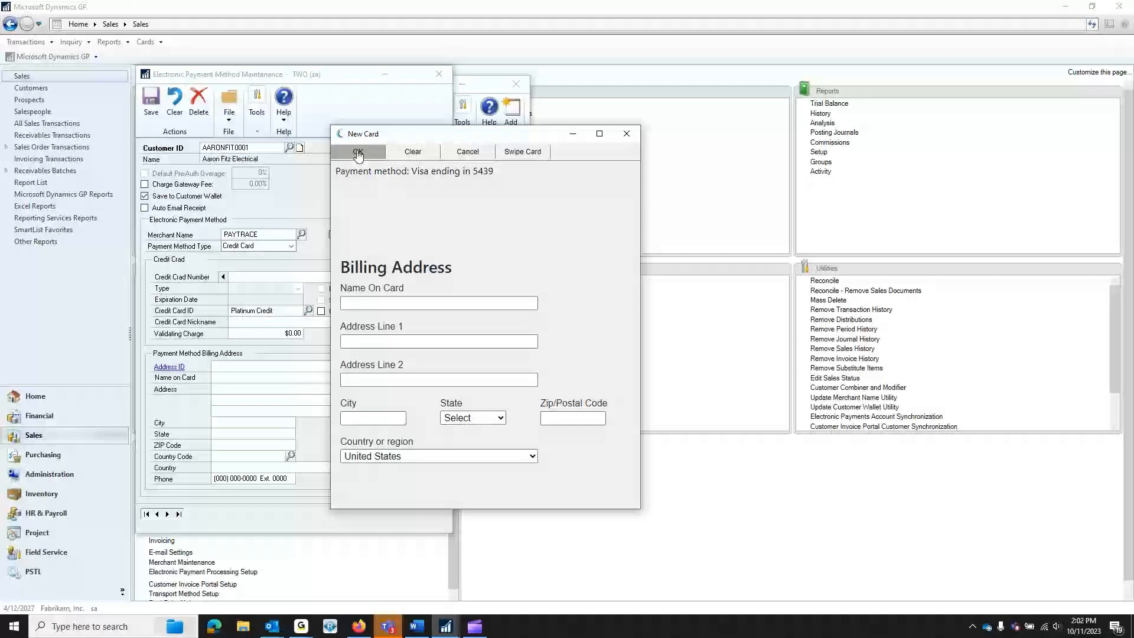
- Accept the Visa card ending 5439, save the payment method record and close the window
left_click(358, 152)
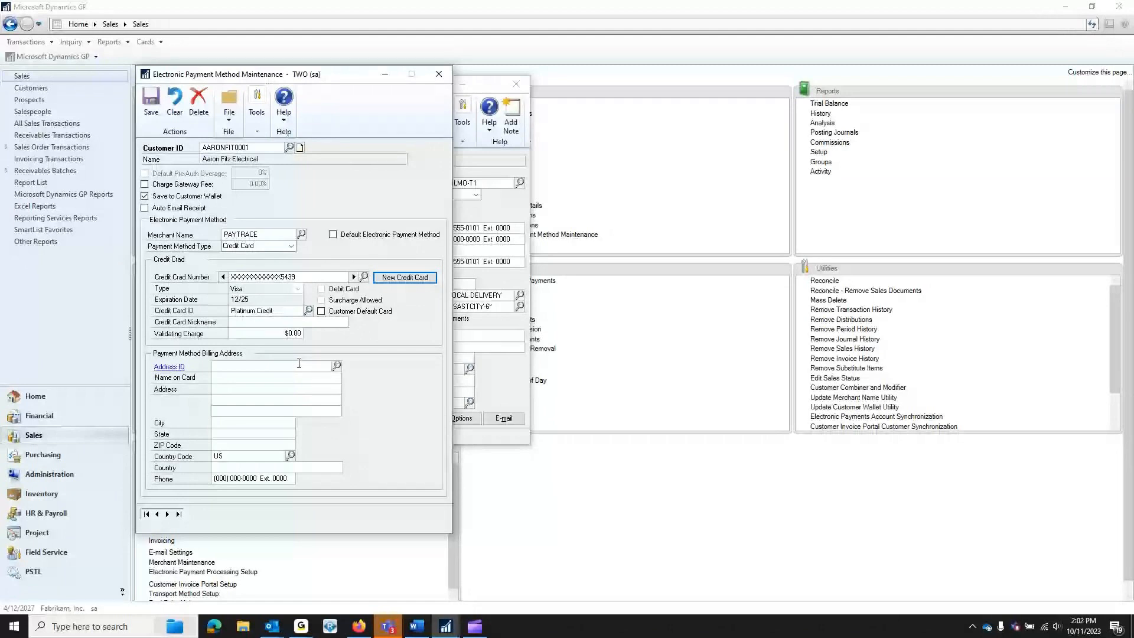
left_click(146, 105)
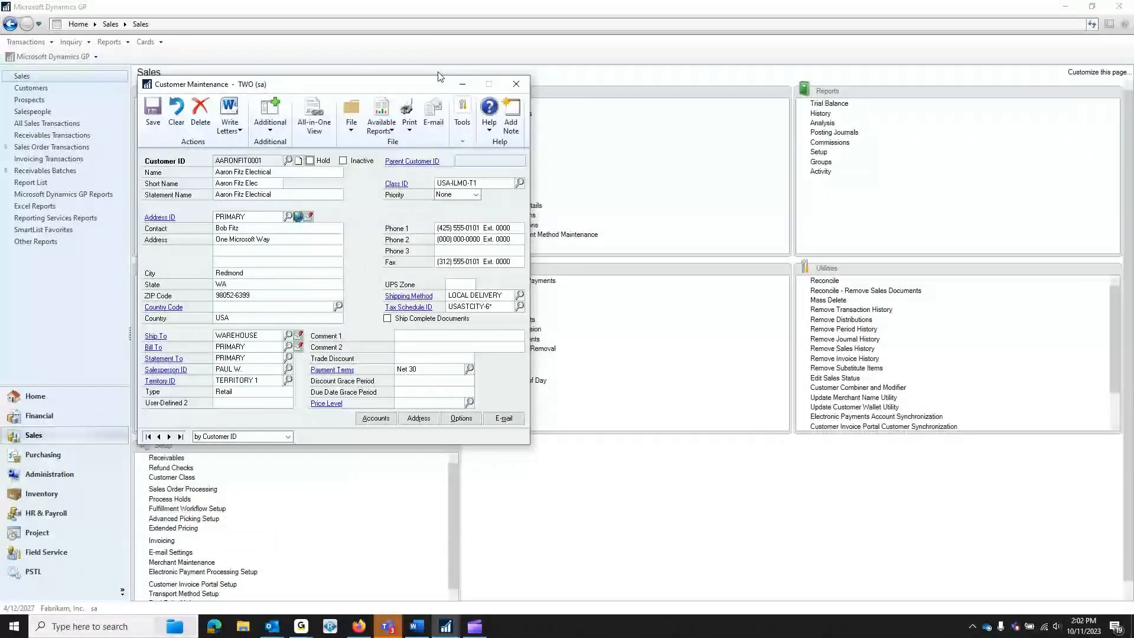
left_click(439, 73)
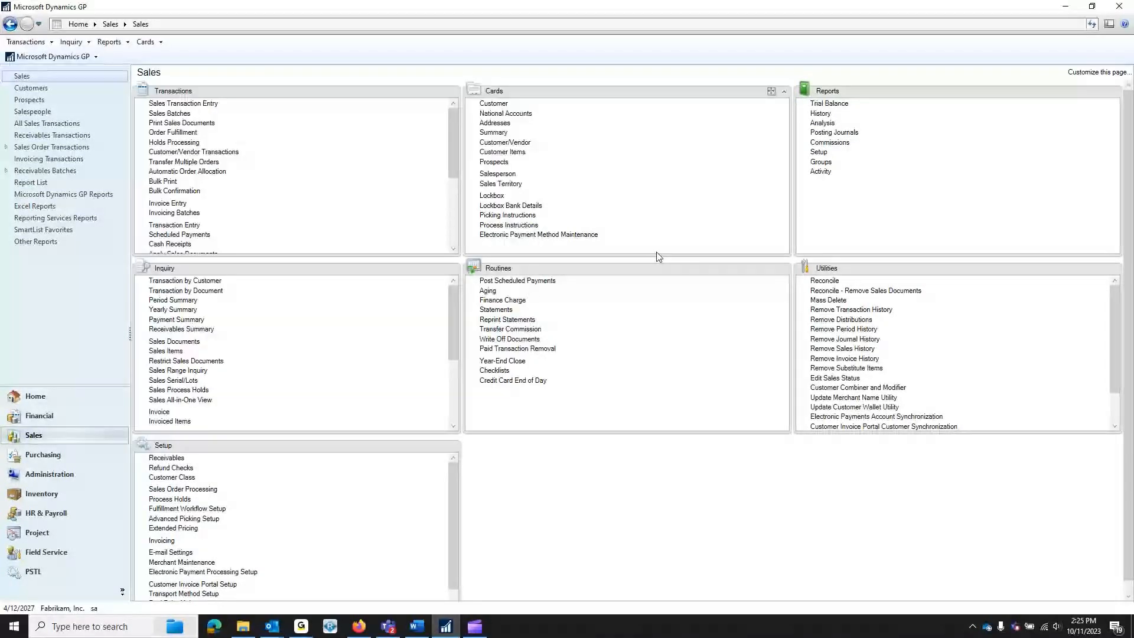
- Start a new sales order in batch EPP
left_click(214, 106)
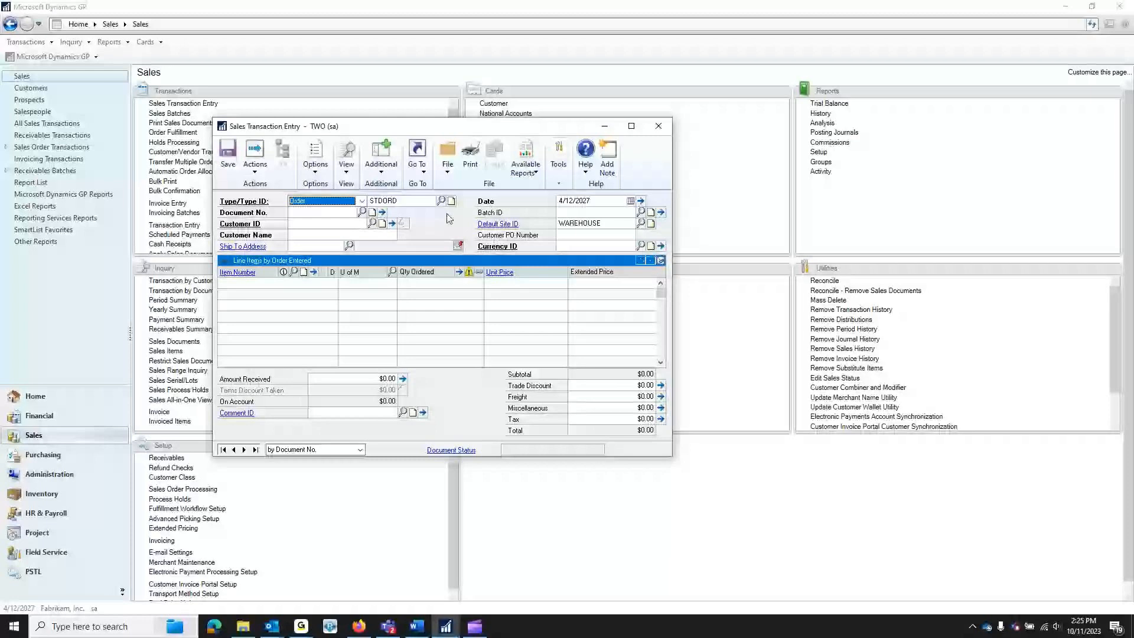
left_click(362, 201)
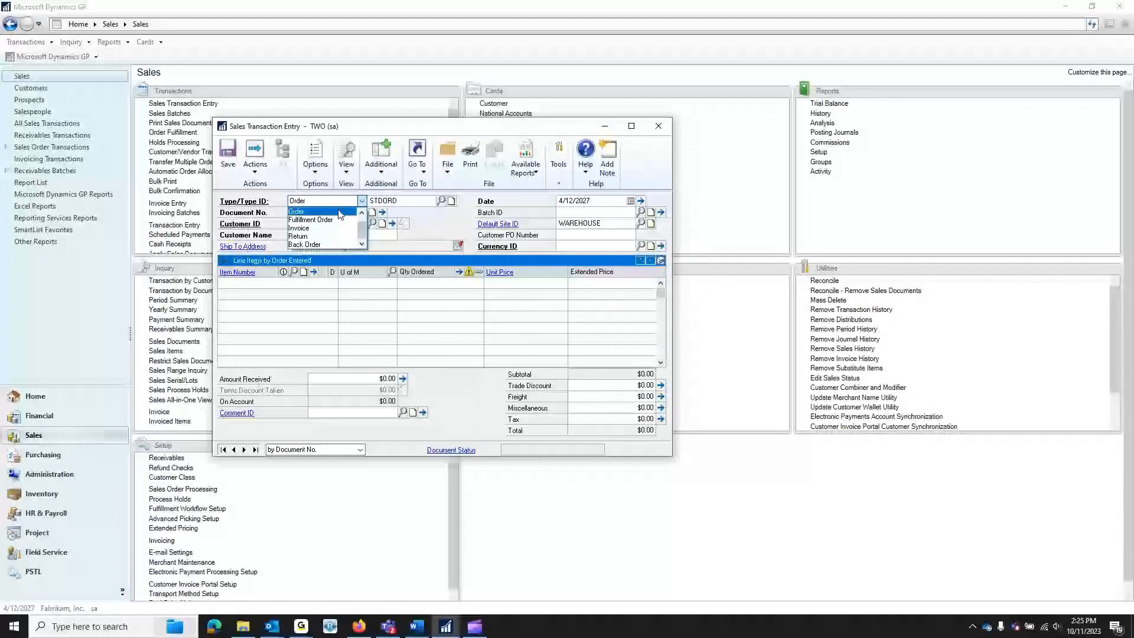
left_click(340, 212)
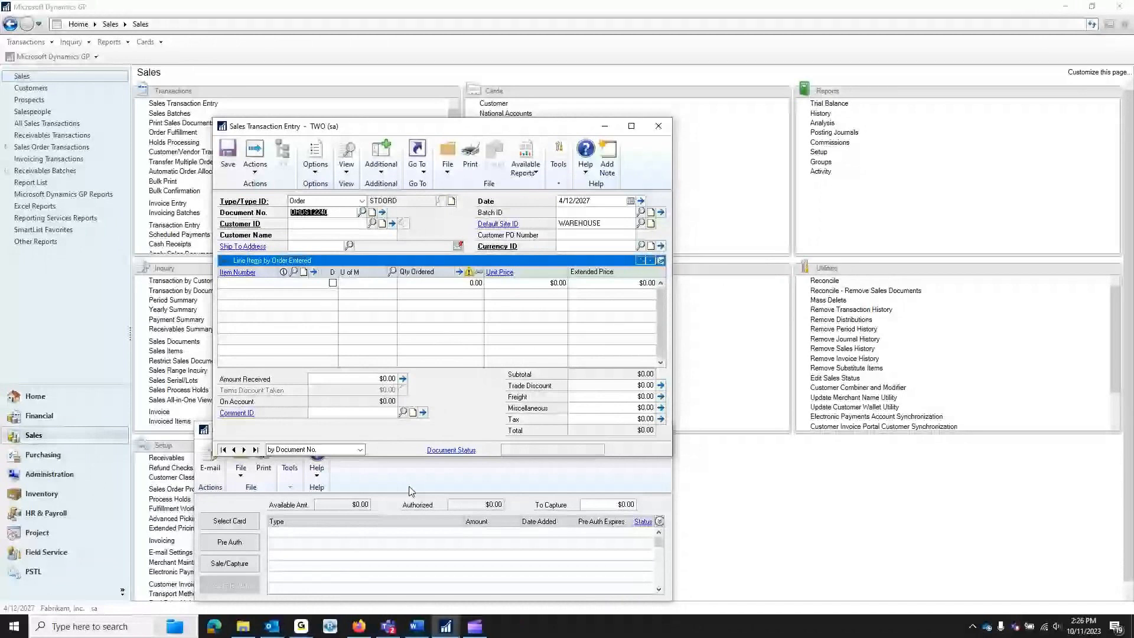
left_click(573, 214)
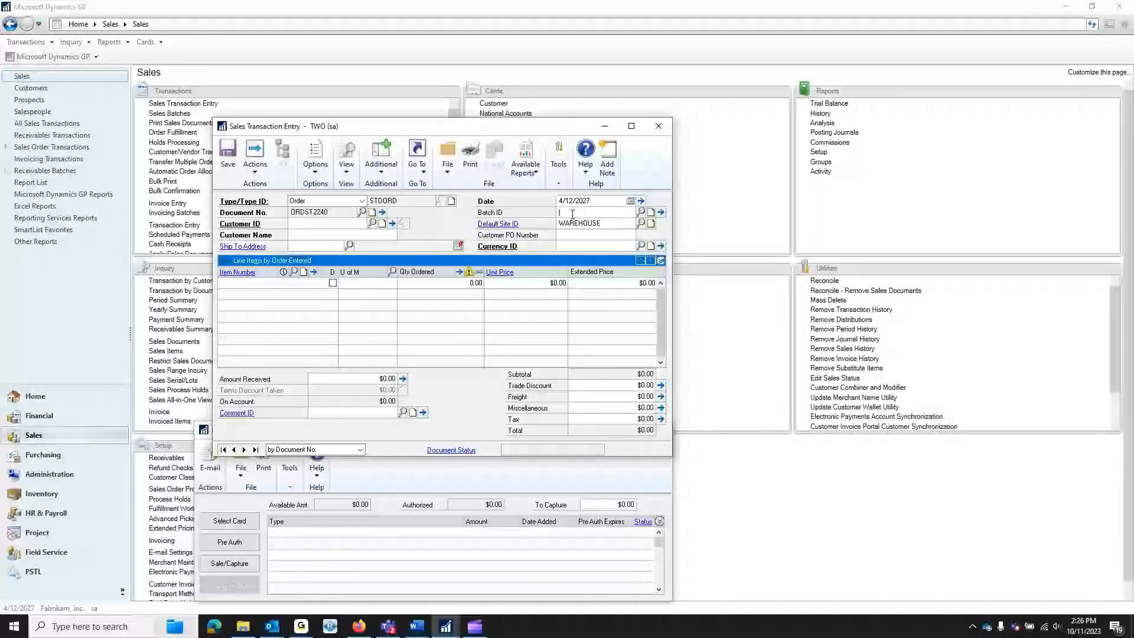
type("EPP")
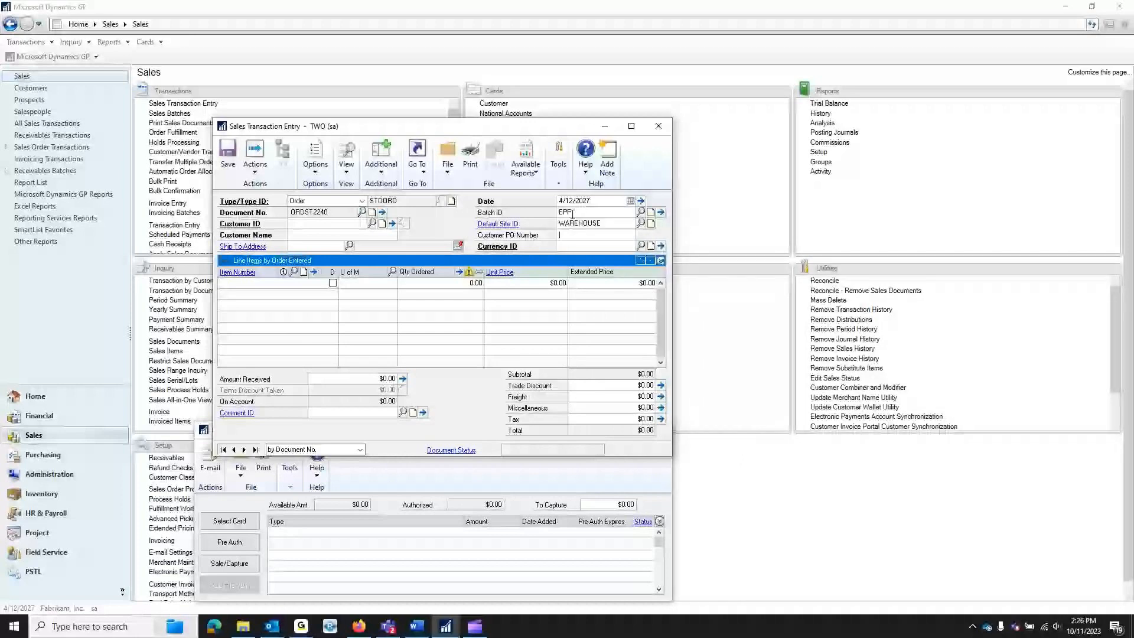
- Pick the customer from the lookup and add one 256 SDRAM at $229.95
left_click(325, 221)
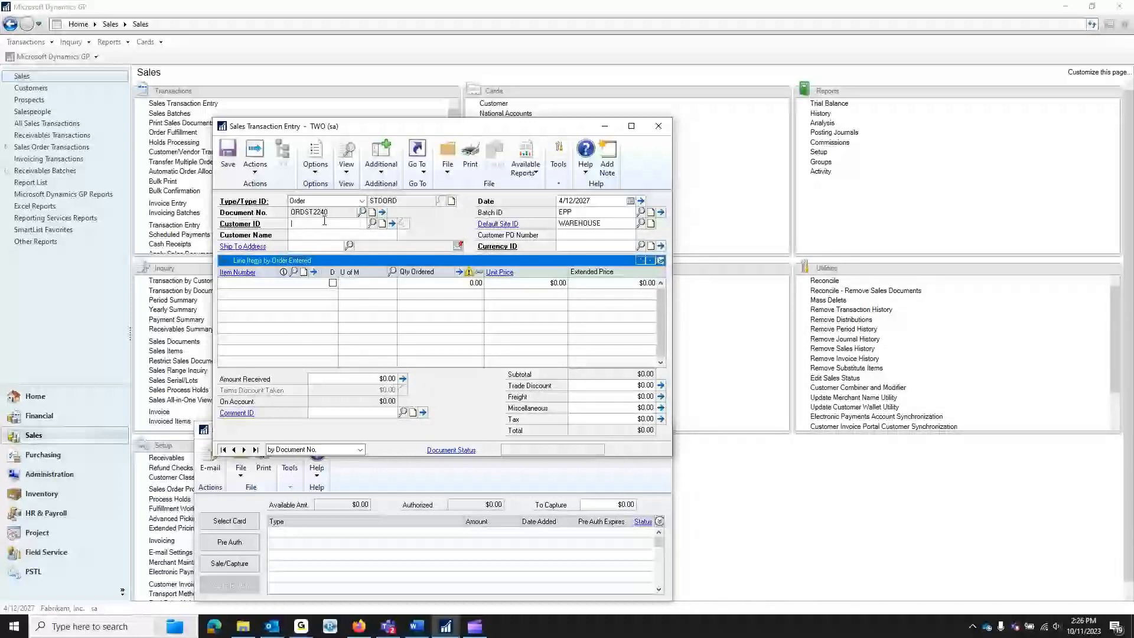
key("ctrl+l")
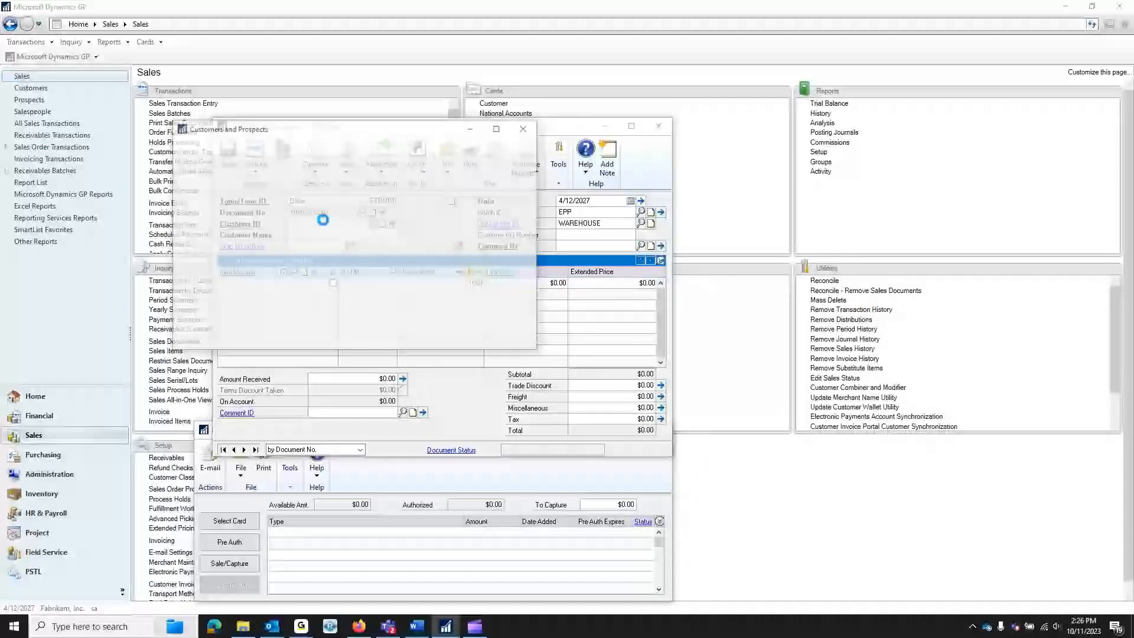
double_click(318, 246)
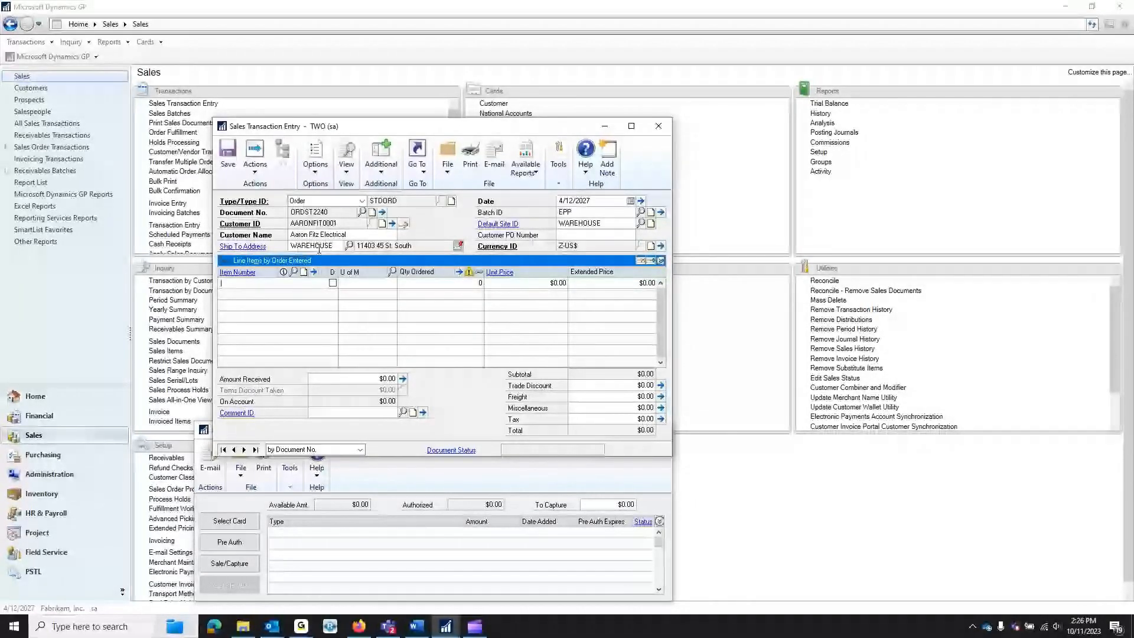
type("256")
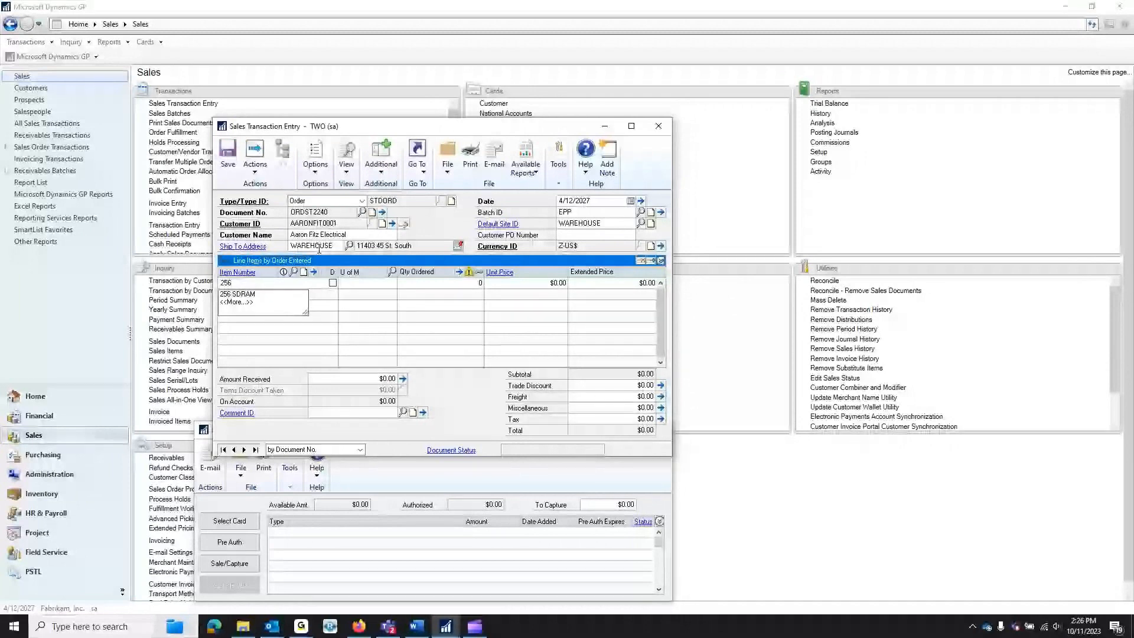
key("Tab")
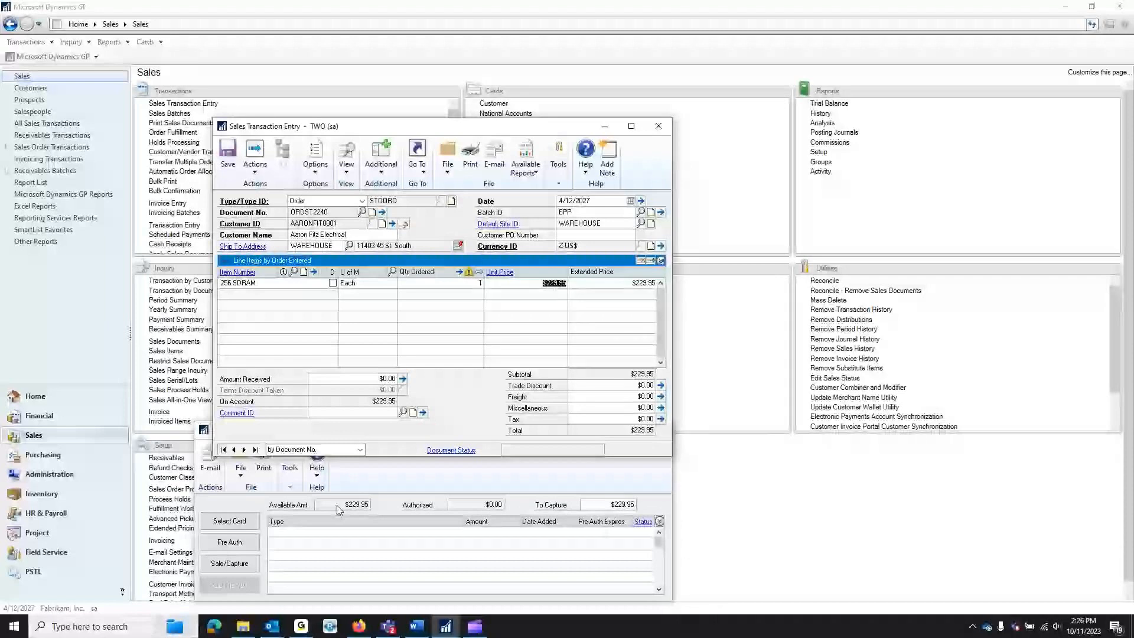
key("Tab")
key("Tab")
key("Tab")
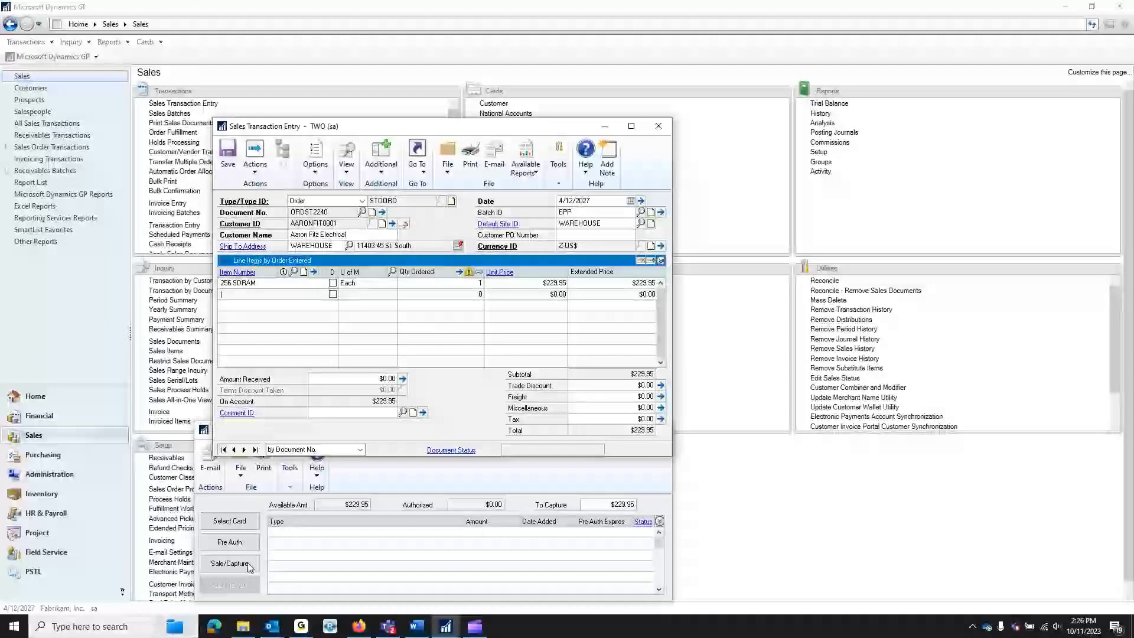
- Run a $229.95 Sale/Capture on the customer's saved Visa card through PAYTRACE
left_click(229, 564)
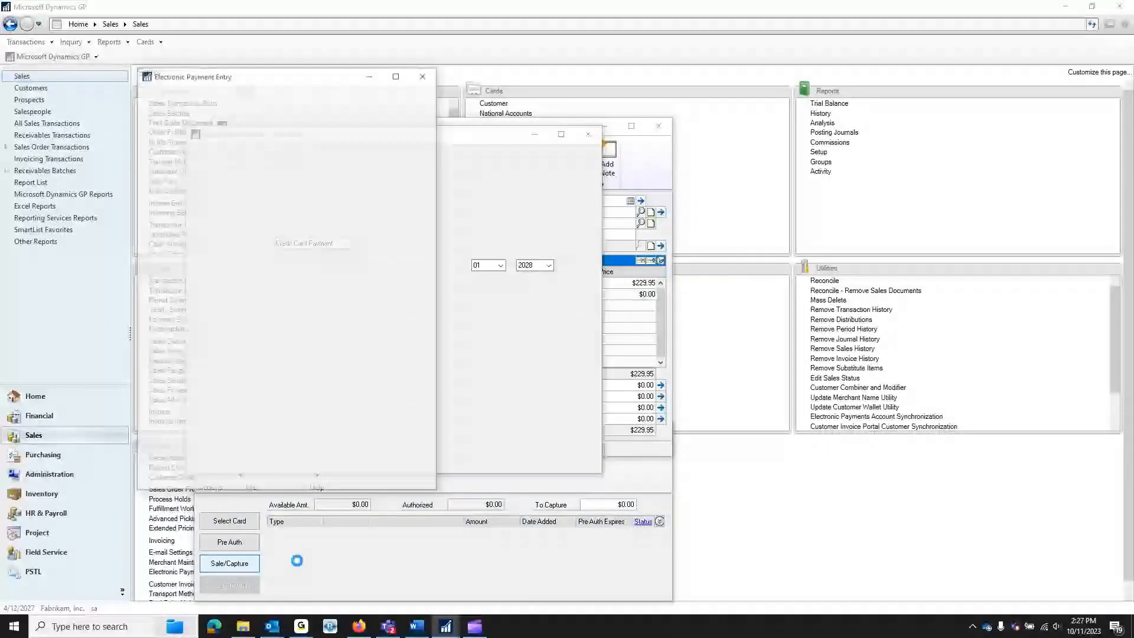
left_click_drag(384, 81, 737, 104)
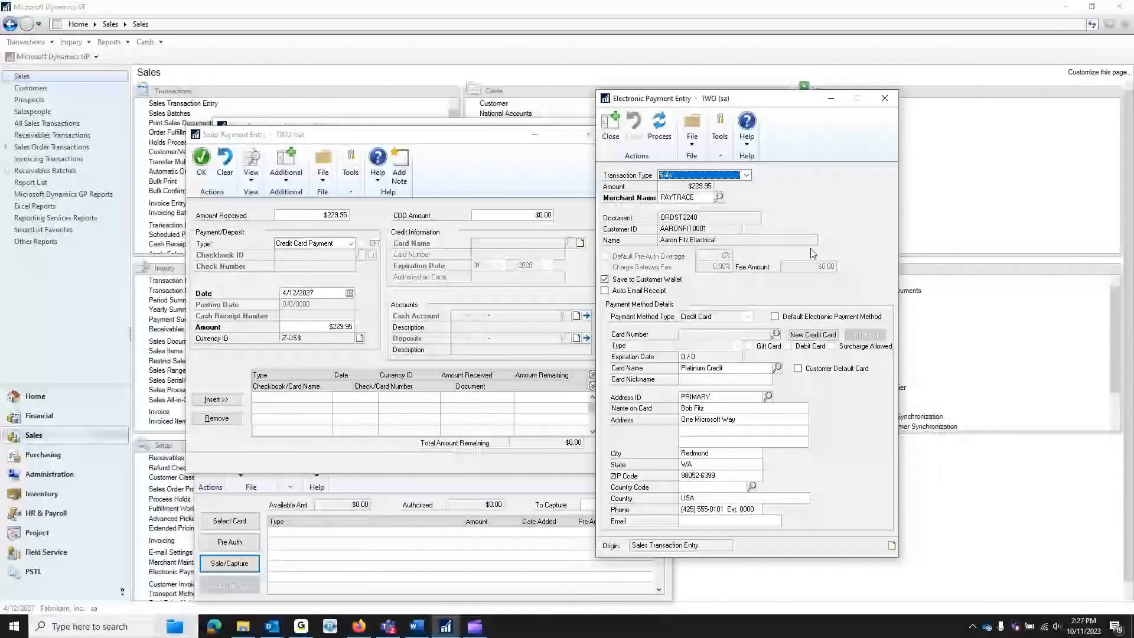
left_click(775, 334)
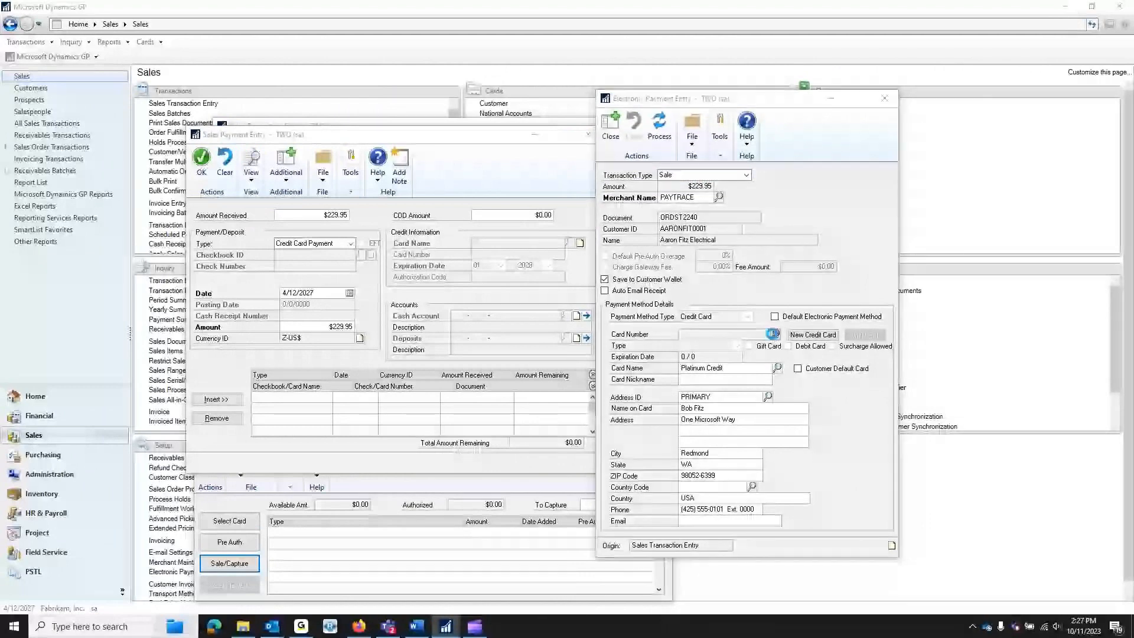
double_click(417, 264)
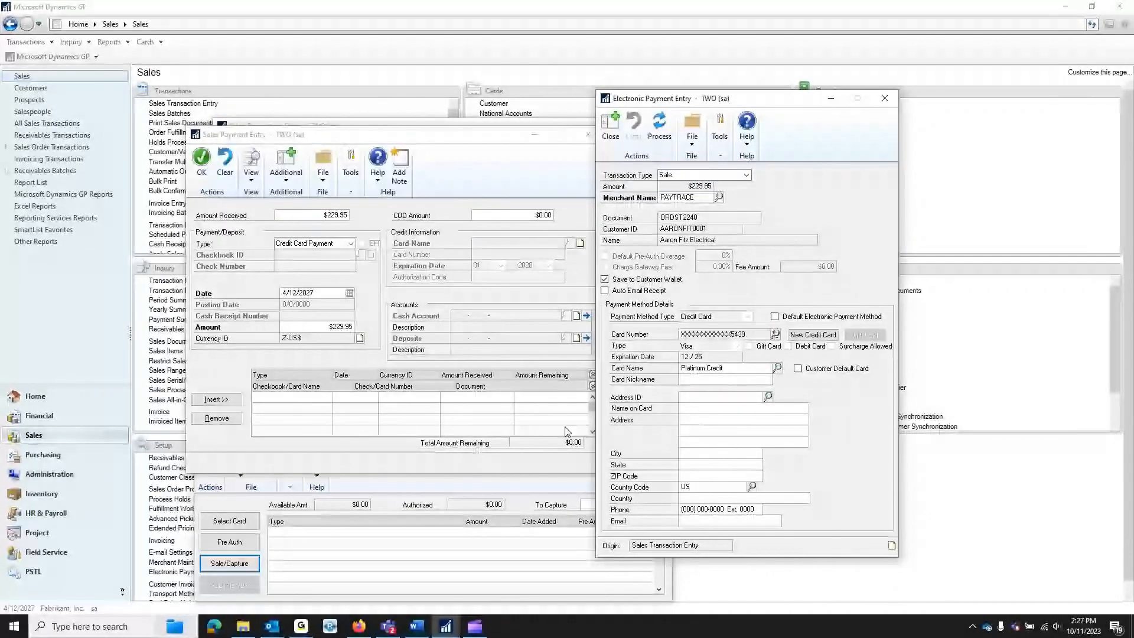
left_click(656, 127)
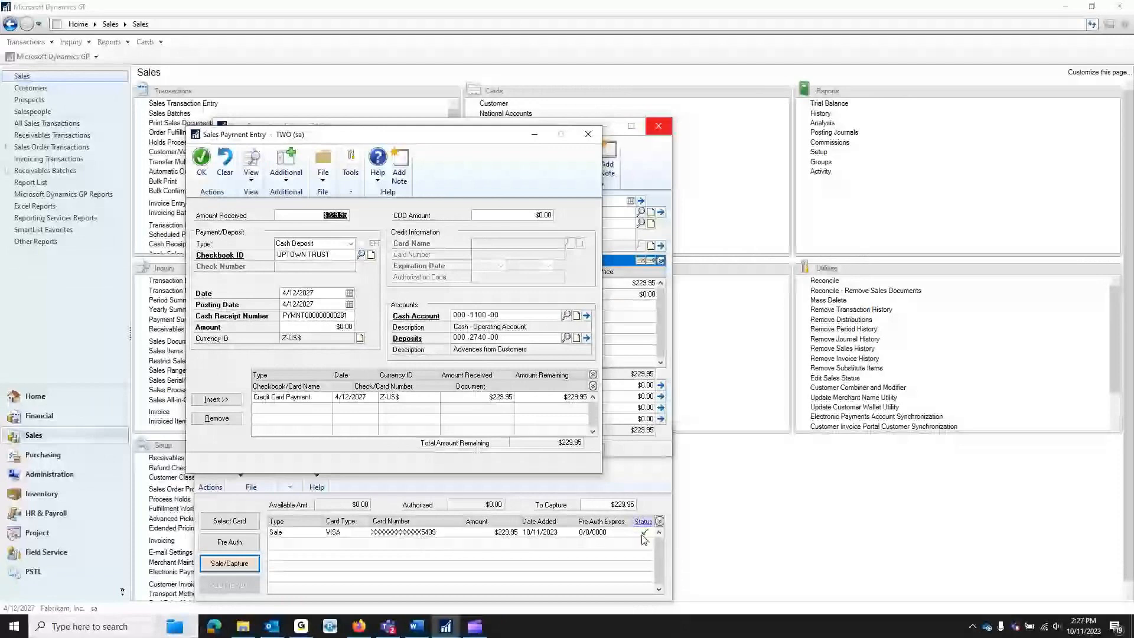
- Accept the $229.95 card payment, save the sales order and close its window
left_click(202, 162)
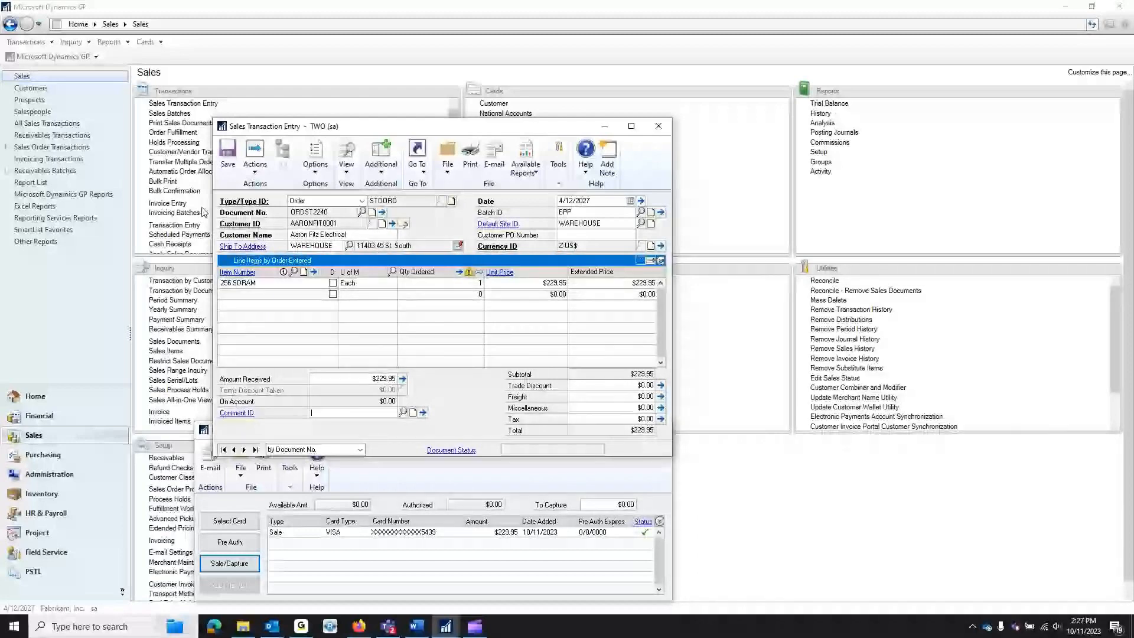
left_click(227, 155)
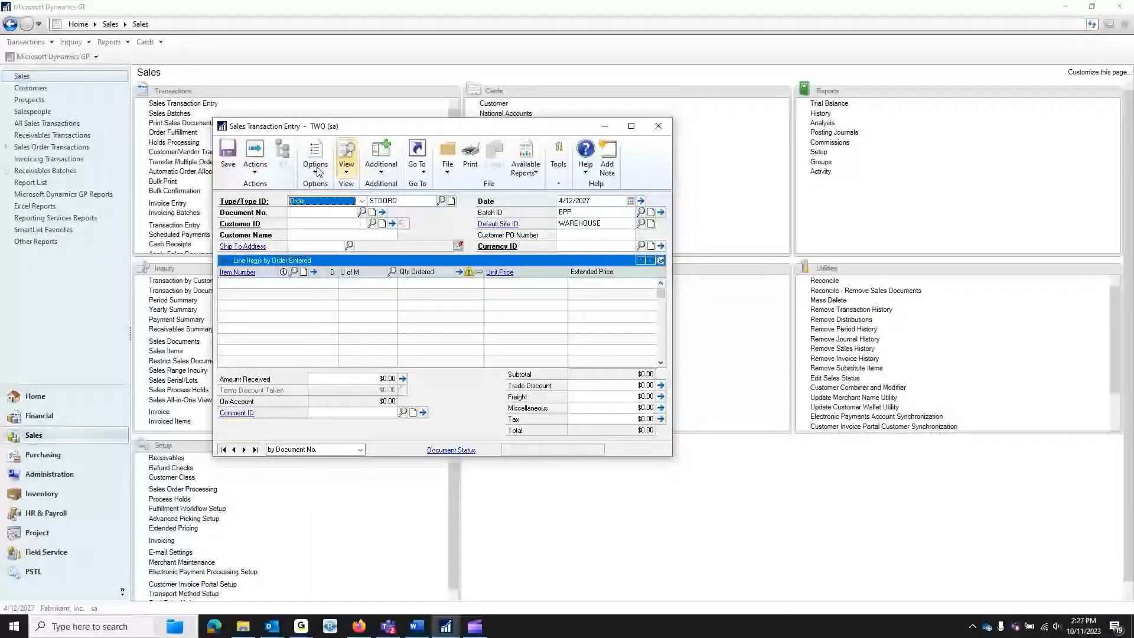
left_click(658, 125)
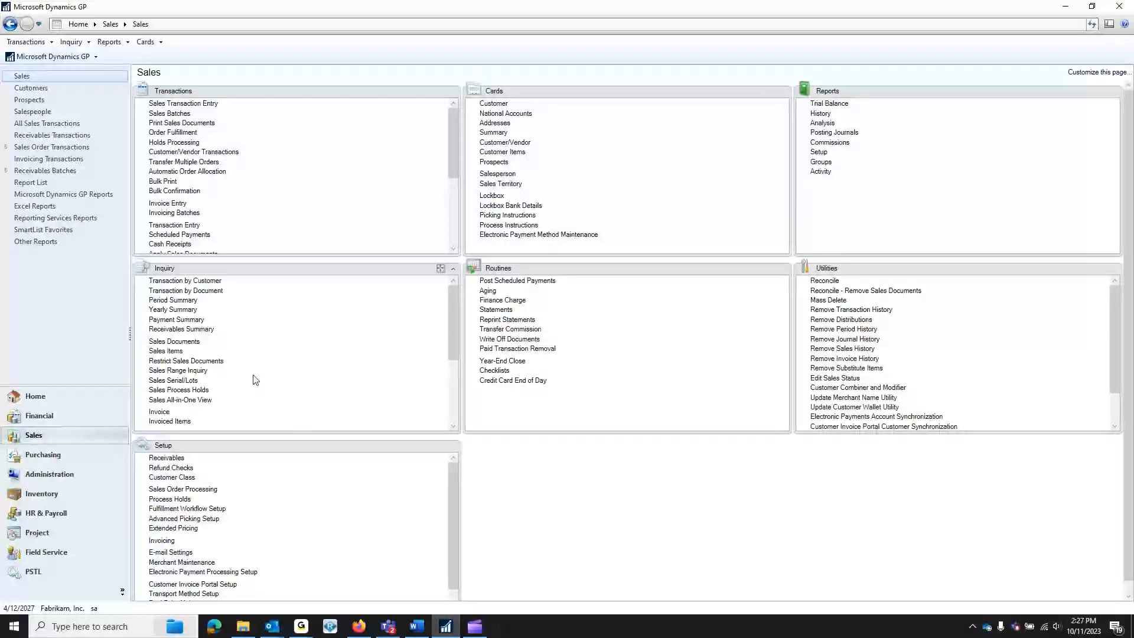
- Open a new cash receipt in batch EPP for the customer
left_click(169, 245)
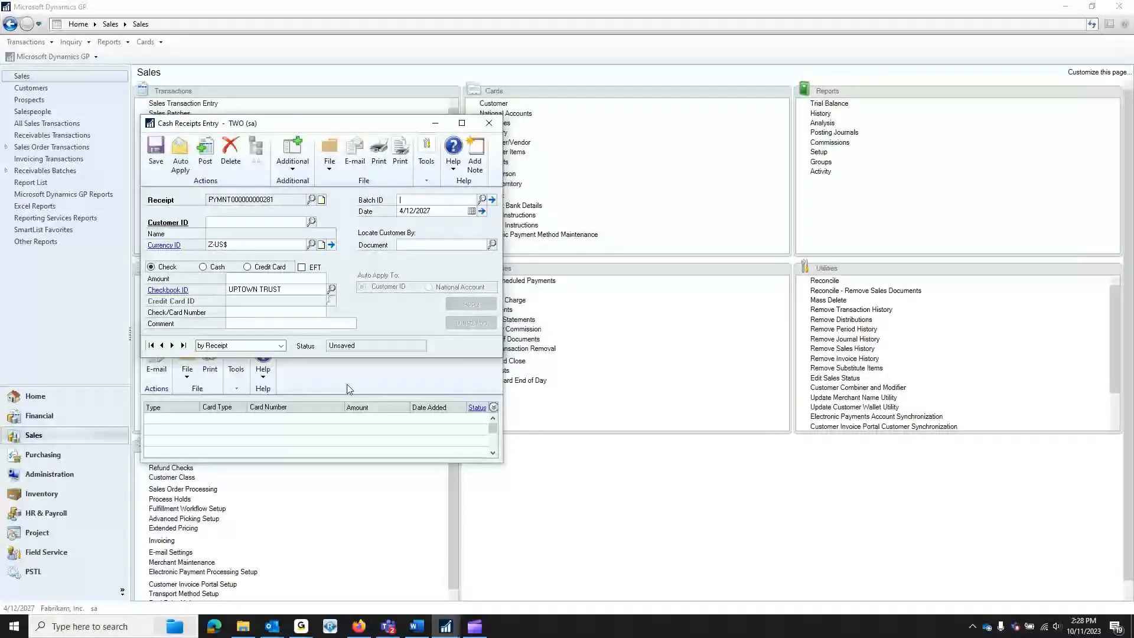
type("EPP")
key("Tab")
type("A")
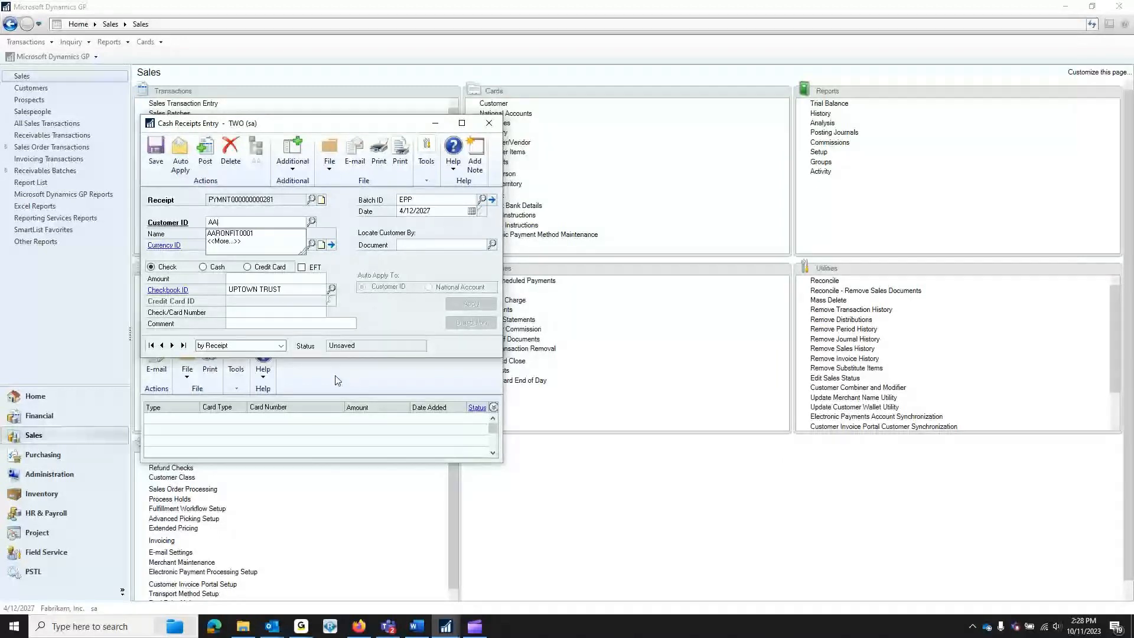
key("Tab")
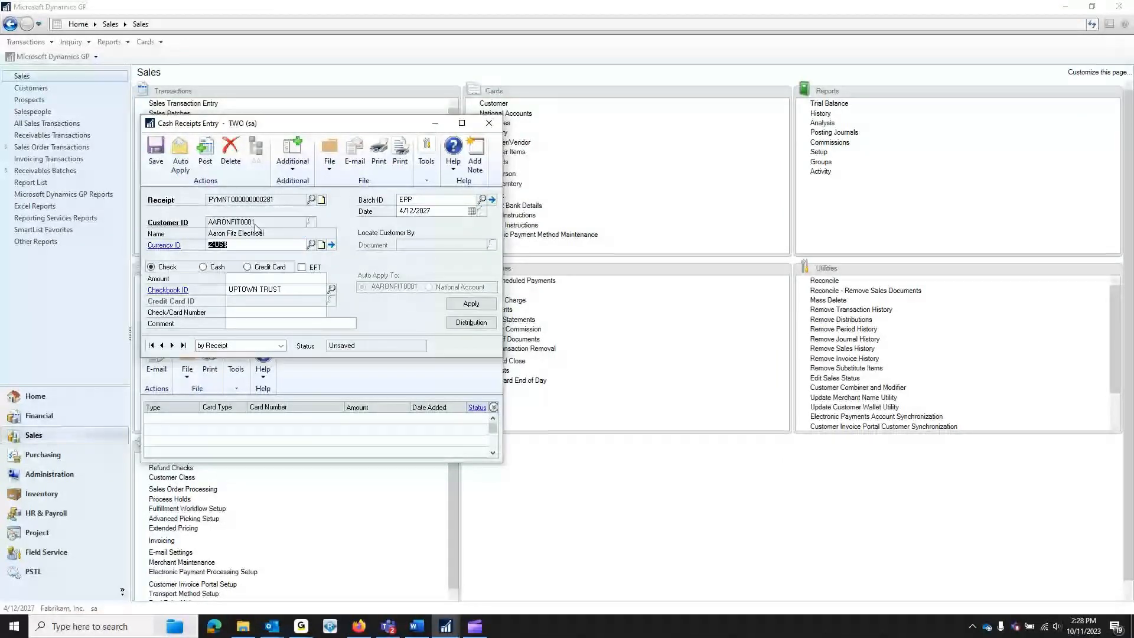
- Make it a Credit Card receipt of $150.00 and bring up the card payment details
left_click(266, 267)
left_click(286, 279)
type("150")
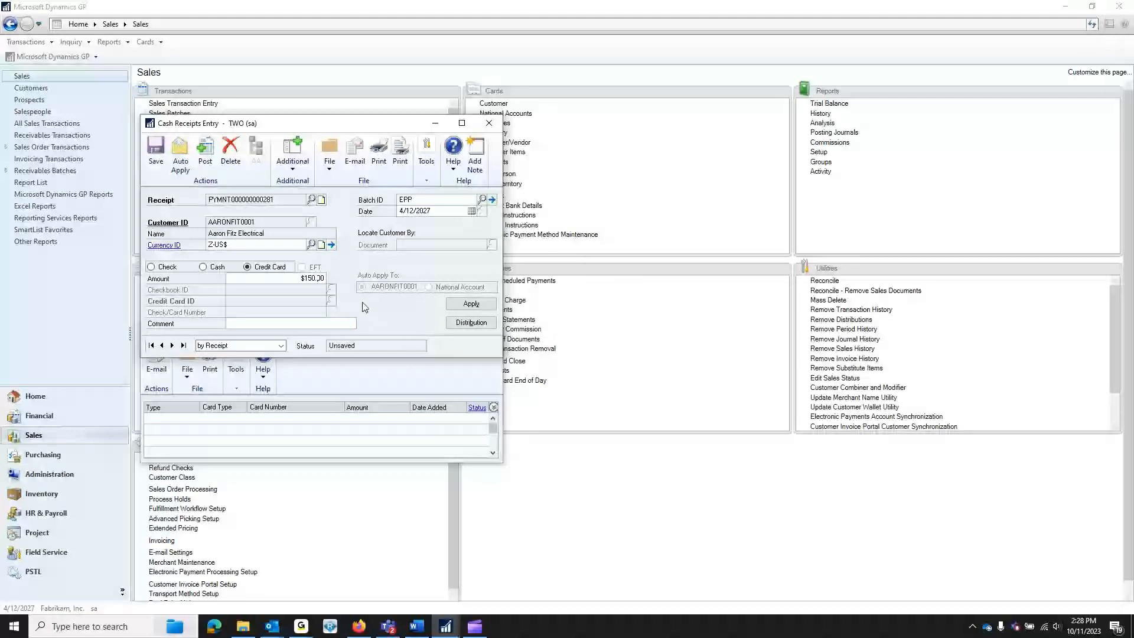
key("Tab")
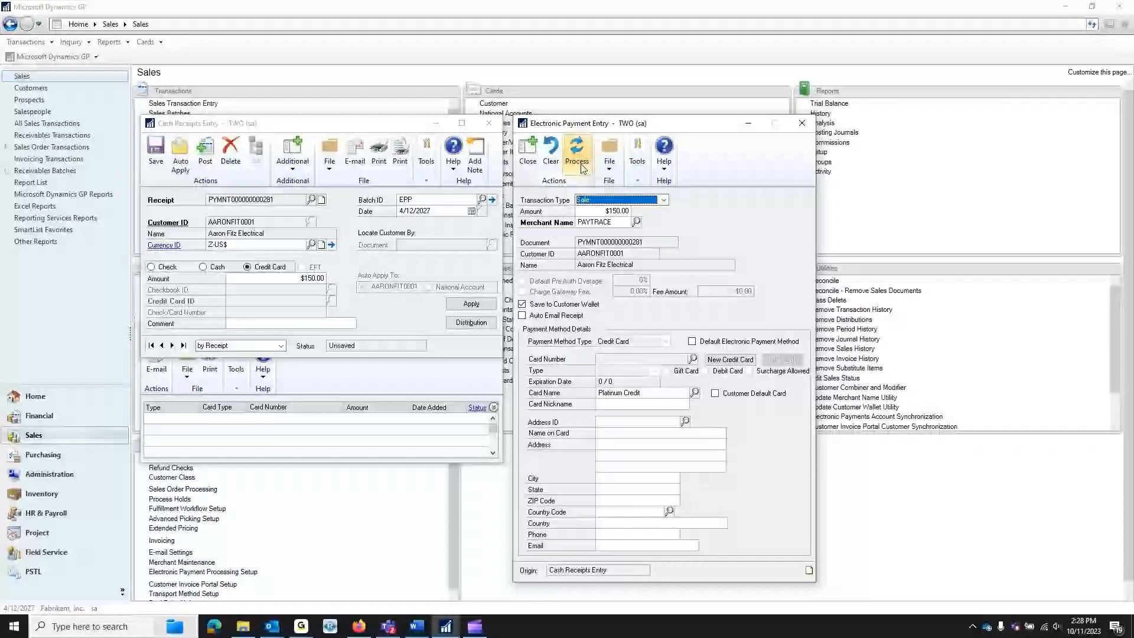
- Process the $150.00 sale on the saved Visa card and acknowledge the approval
left_click(693, 359)
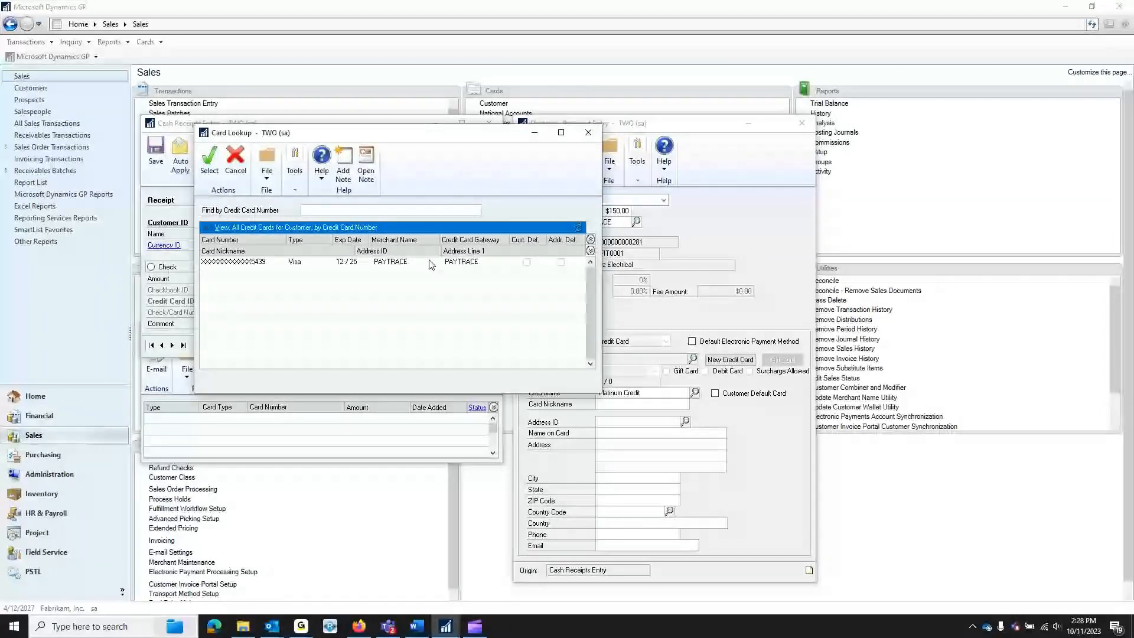
double_click(430, 261)
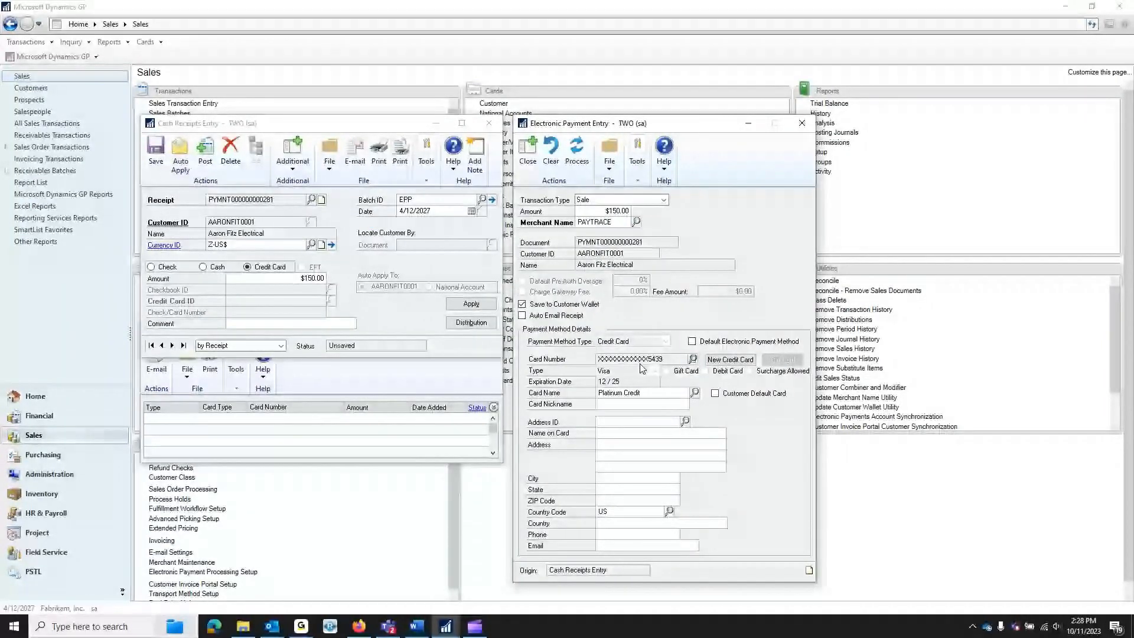
left_click(579, 155)
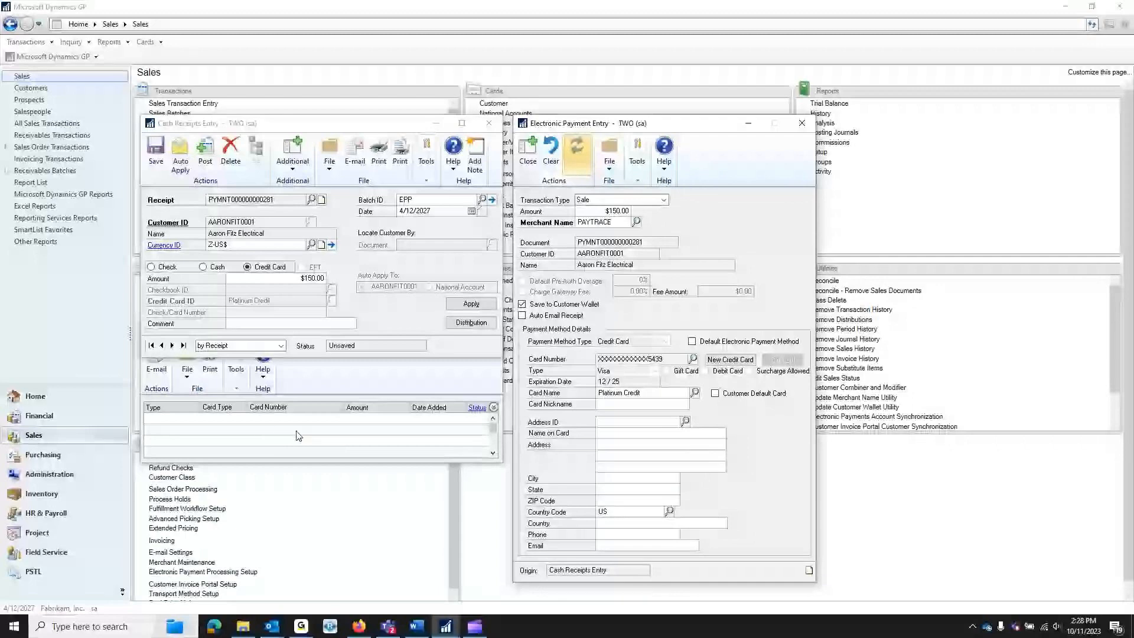
left_click(579, 352)
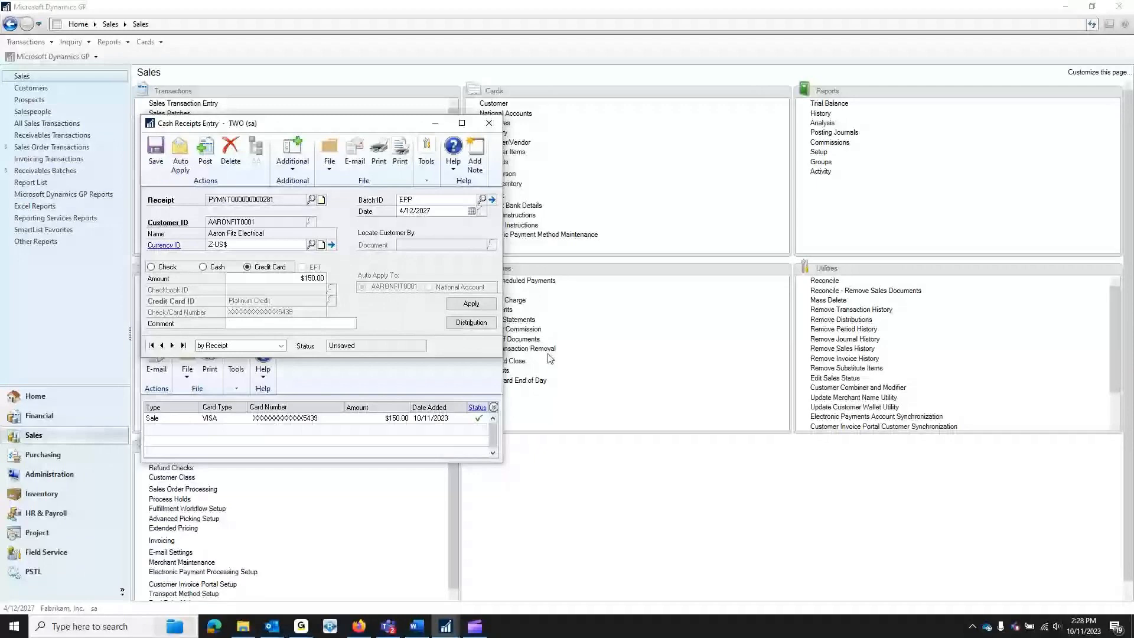
- View the apply documents without applying, then save and close the $150.00 cash receipt
left_click(480, 303)
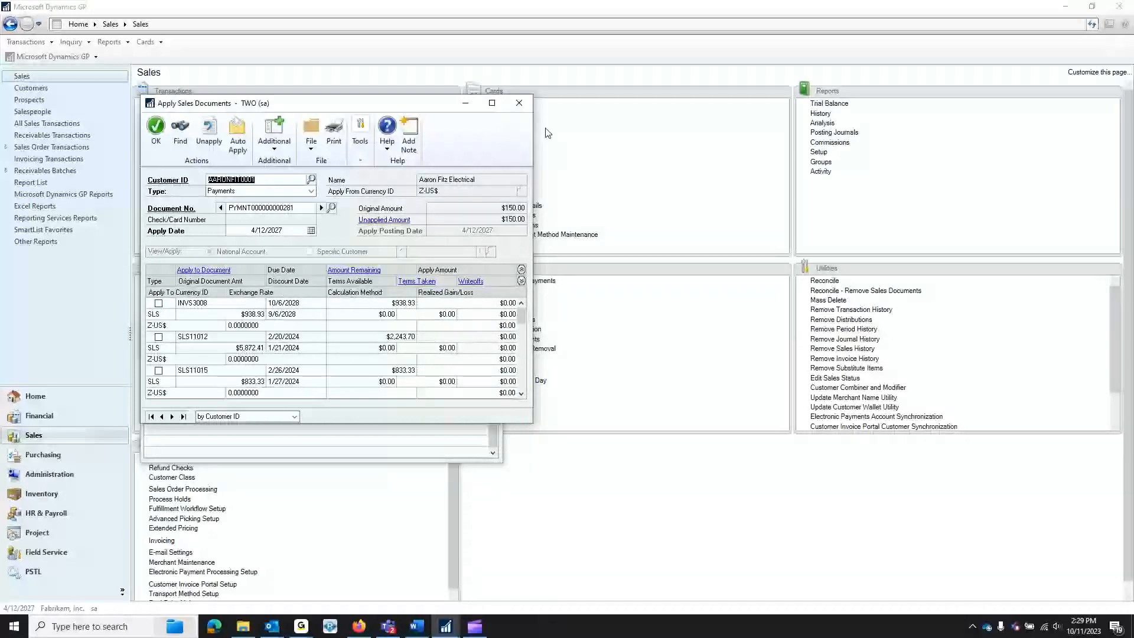
left_click(155, 127)
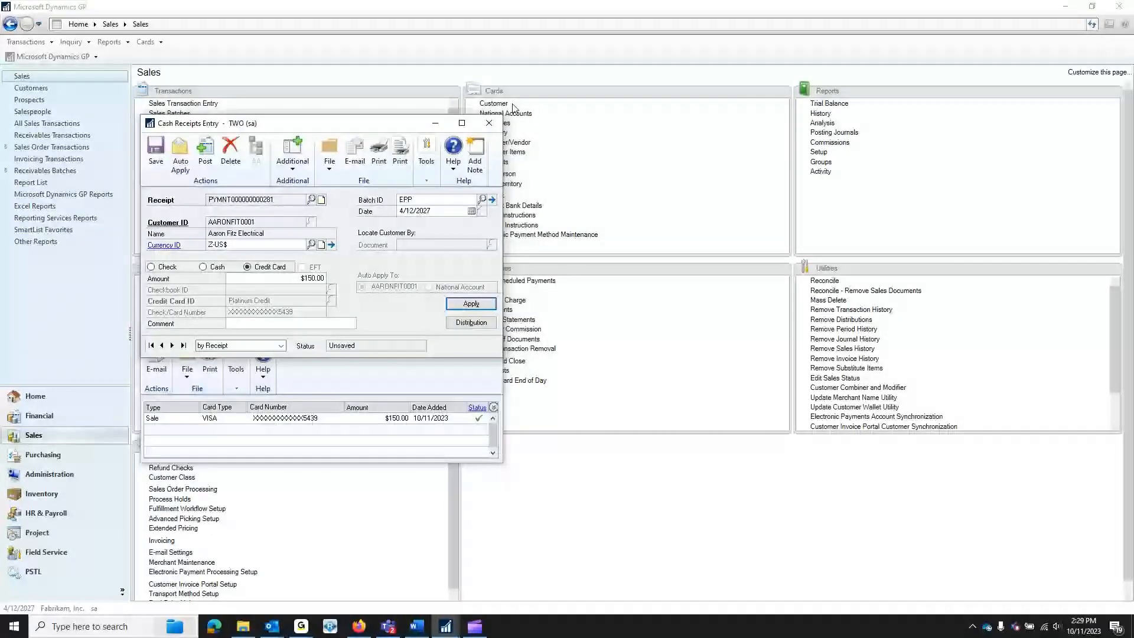
left_click(156, 147)
left_click(489, 124)
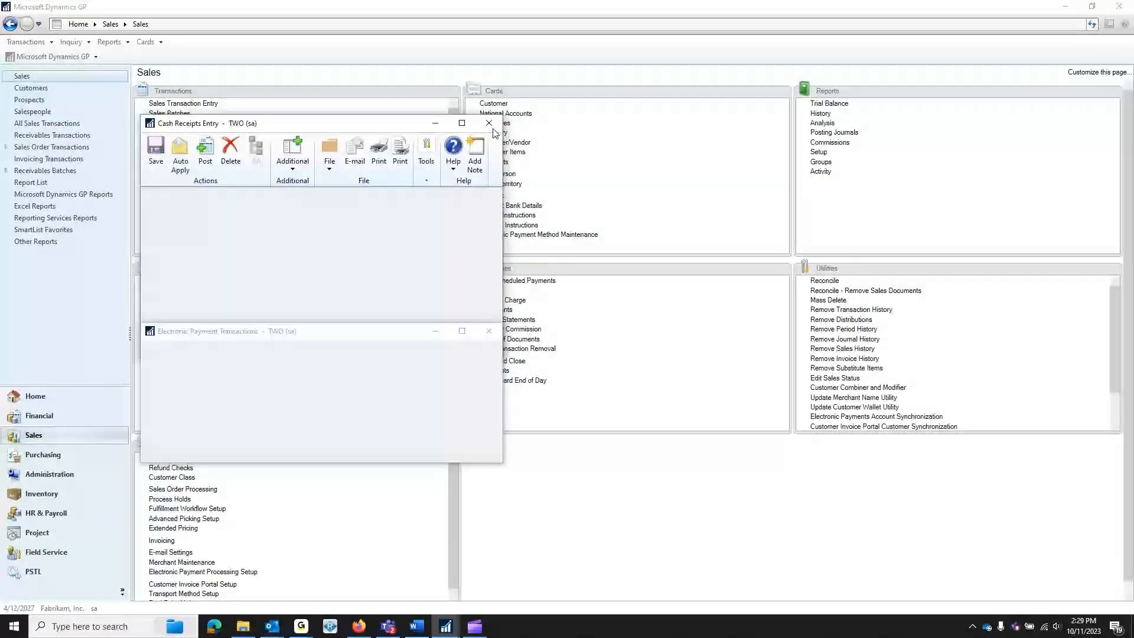